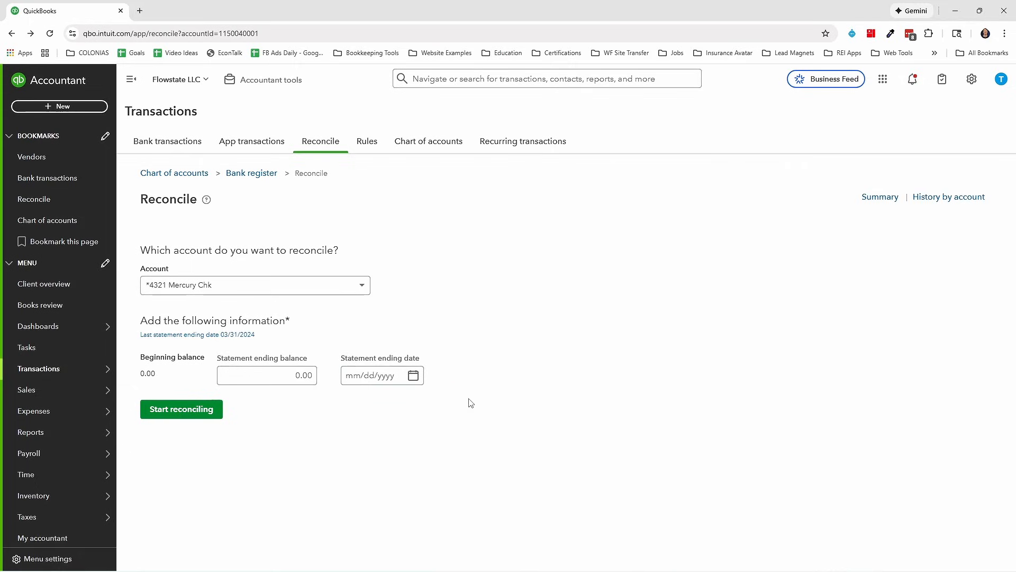
# Copy the ending balance from the Mercury statement in Foxit PDF Reader and enter 614.01 as the statement ending balance in QuickBooks.
pyautogui.click(574, 562)
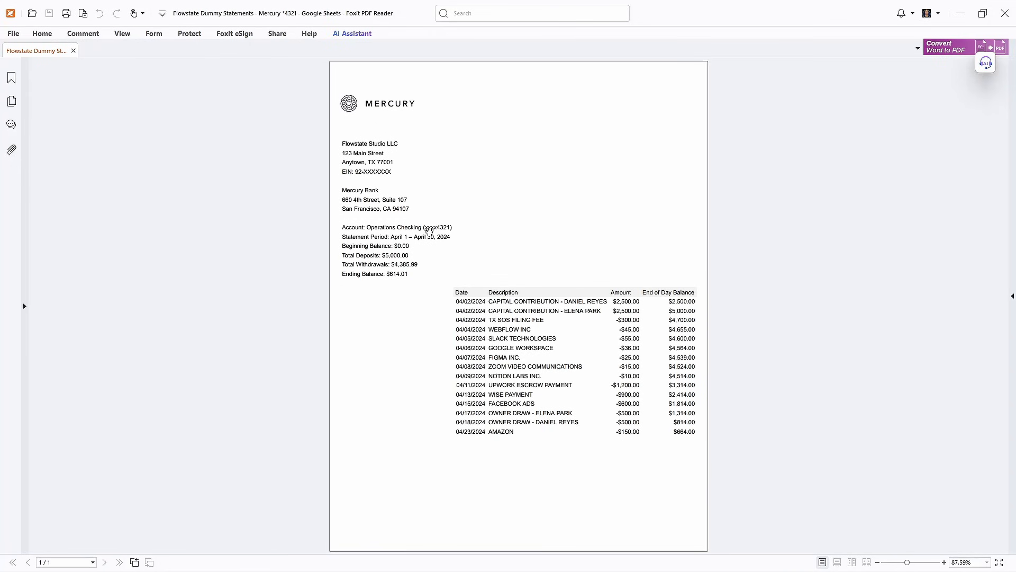
pyautogui.keyDown('ctrl'); pyautogui.scroll(5, 434, 226); pyautogui.keyUp('ctrl')
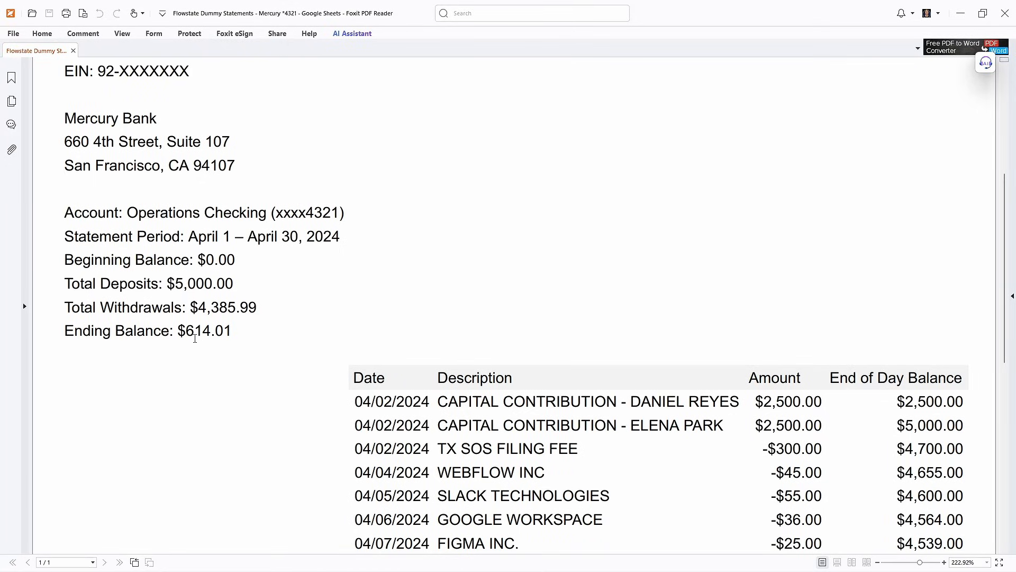
pyautogui.moveTo(186, 331); pyautogui.dragTo(231, 333)
pyautogui.hotkey('ctrl', 'c')
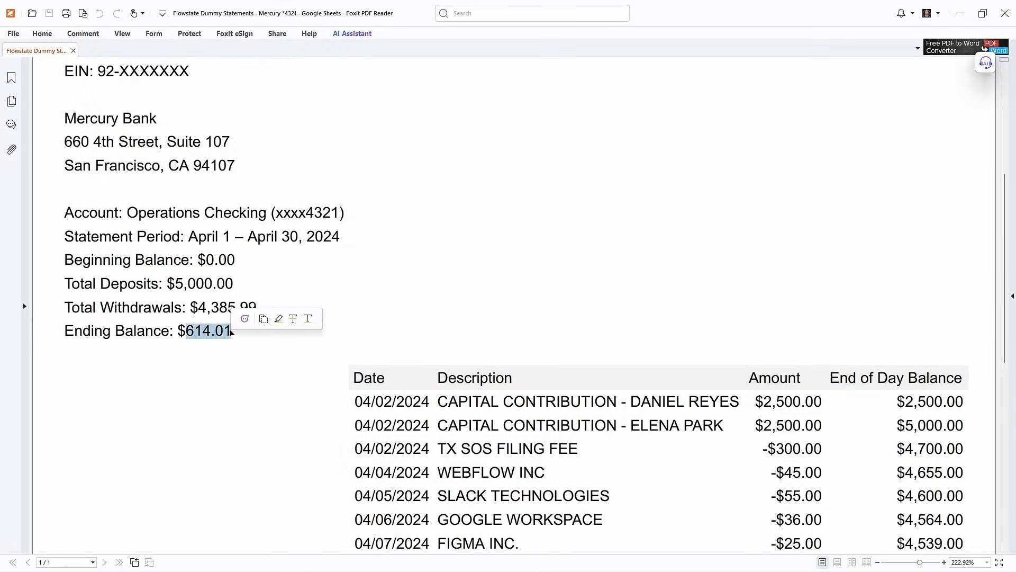
pyautogui.click(284, 361)
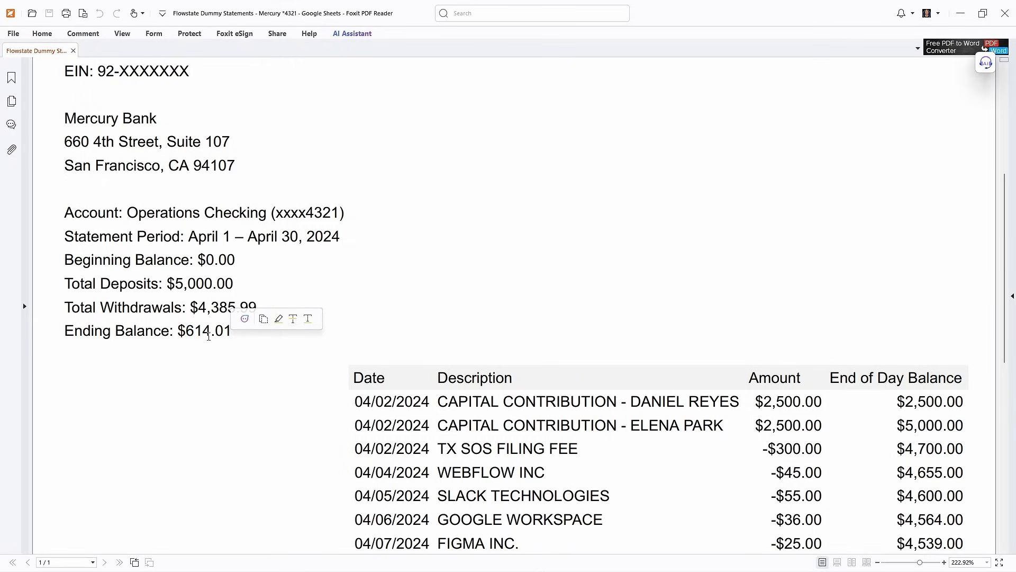
pyautogui.hotkey('alt', 'Tab')
pyautogui.click(279, 373)
pyautogui.hotkey('ctrl', 'v')
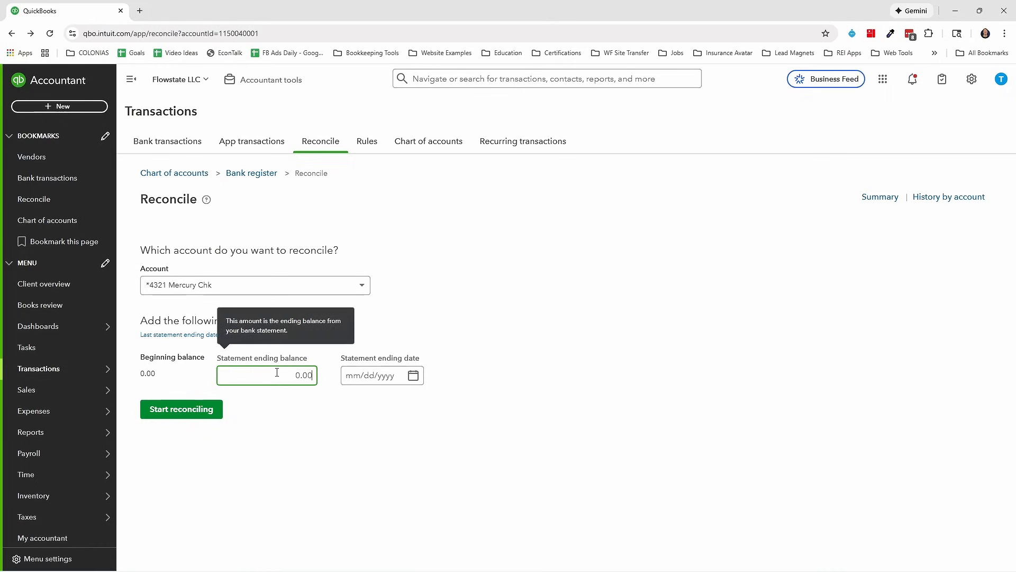
# Set the statement ending date to 04/30/2024 and start reconciling the Mercury checking account.
pyautogui.click(384, 378)
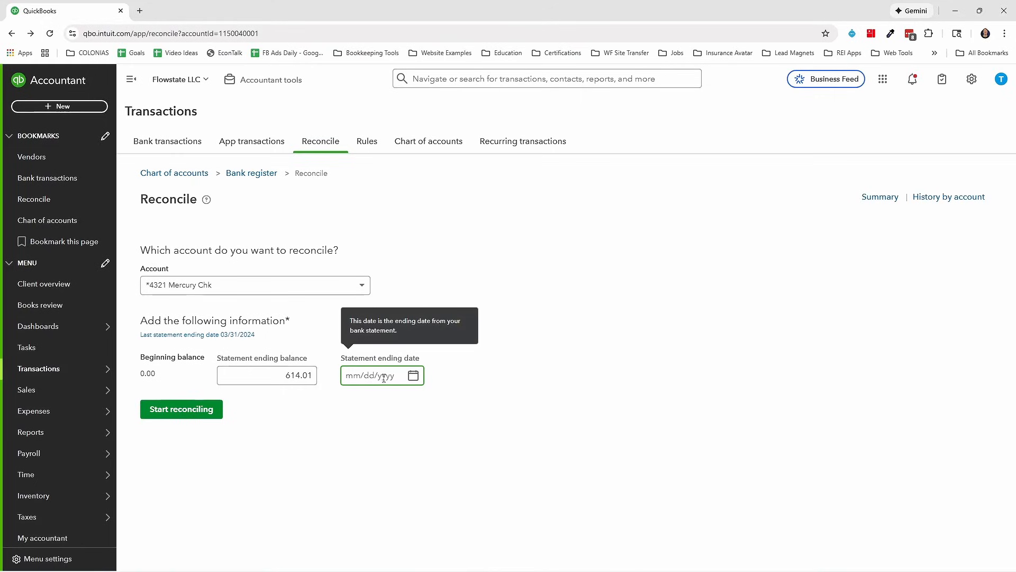
pyautogui.write('043024')
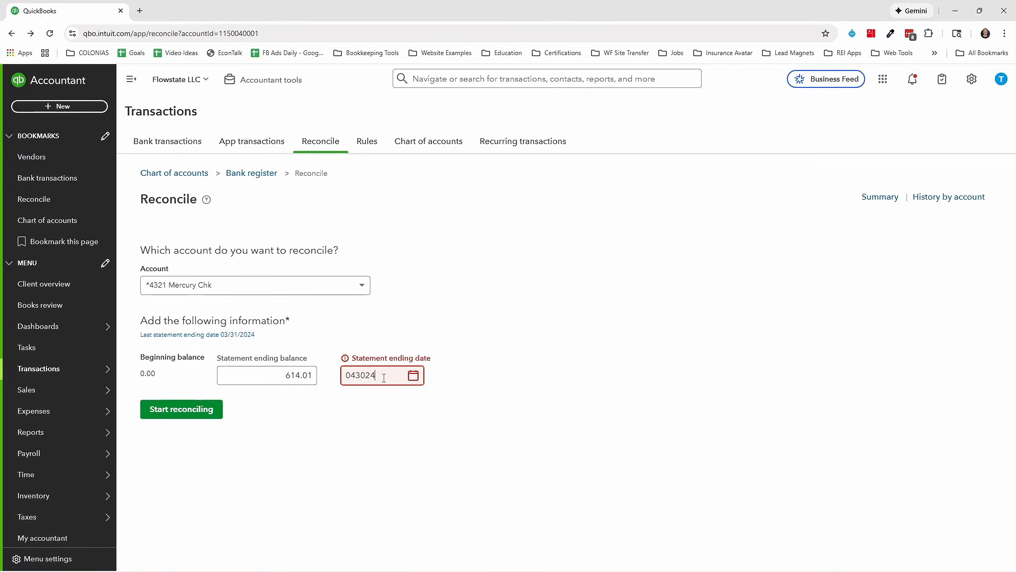
pyautogui.press('Tab')
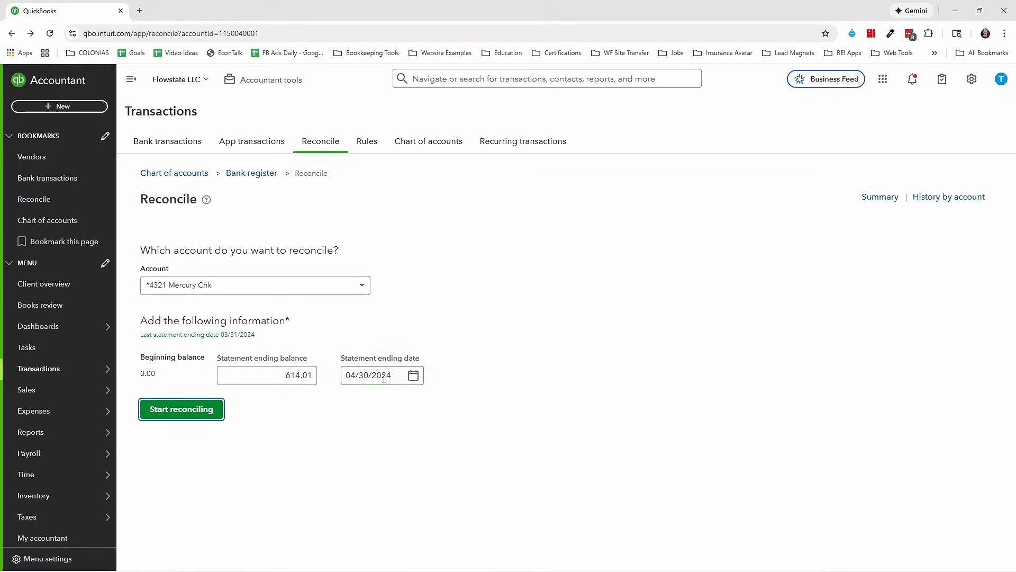
pyautogui.click(204, 414)
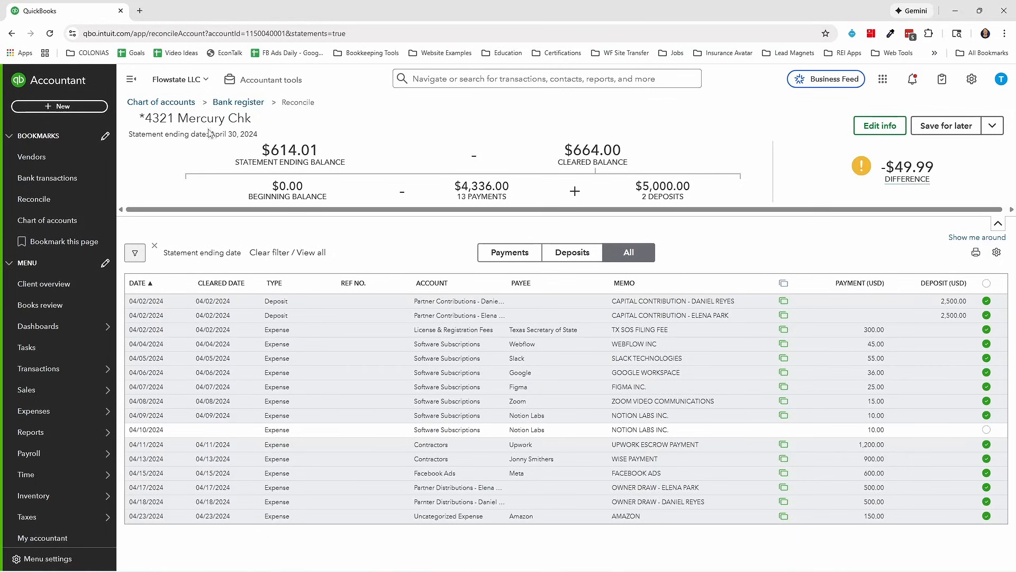
# Review the account name, statement ending date and statement ending balance in the reconciliation header.
pyautogui.moveTo(139, 118); pyautogui.dragTo(251, 119)
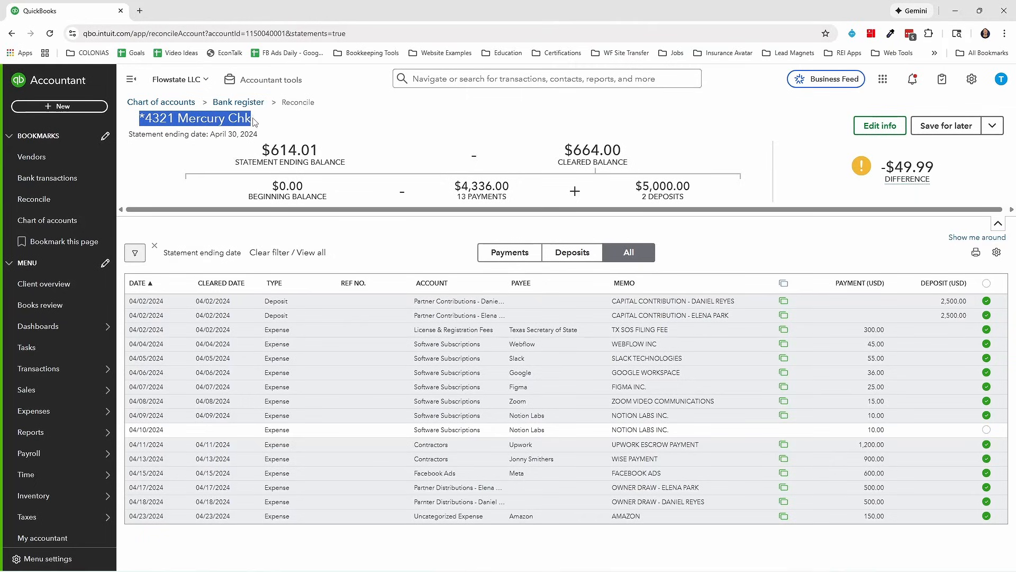
pyautogui.click(197, 126)
pyautogui.moveTo(128, 134); pyautogui.dragTo(258, 135)
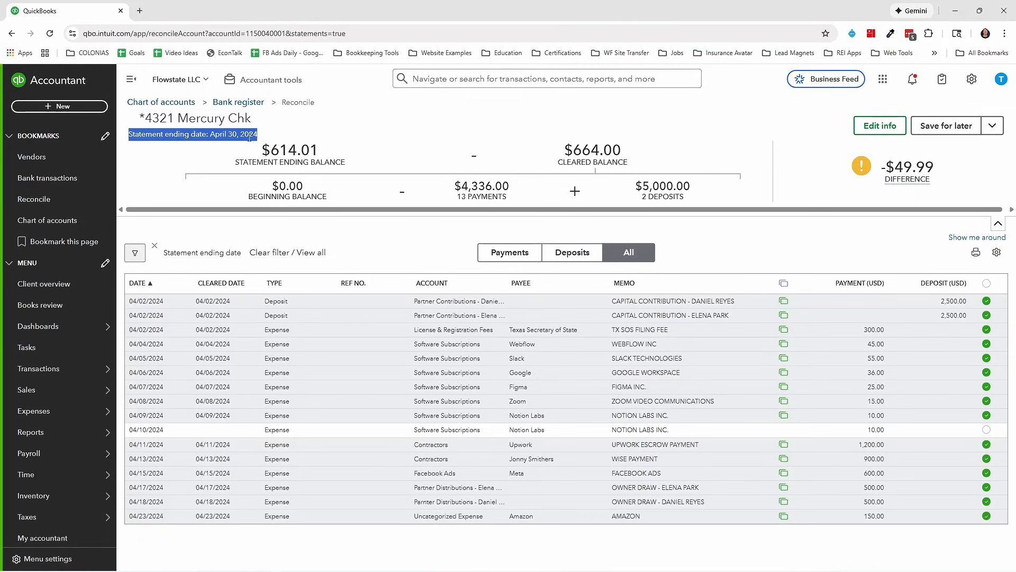
pyautogui.click(227, 136)
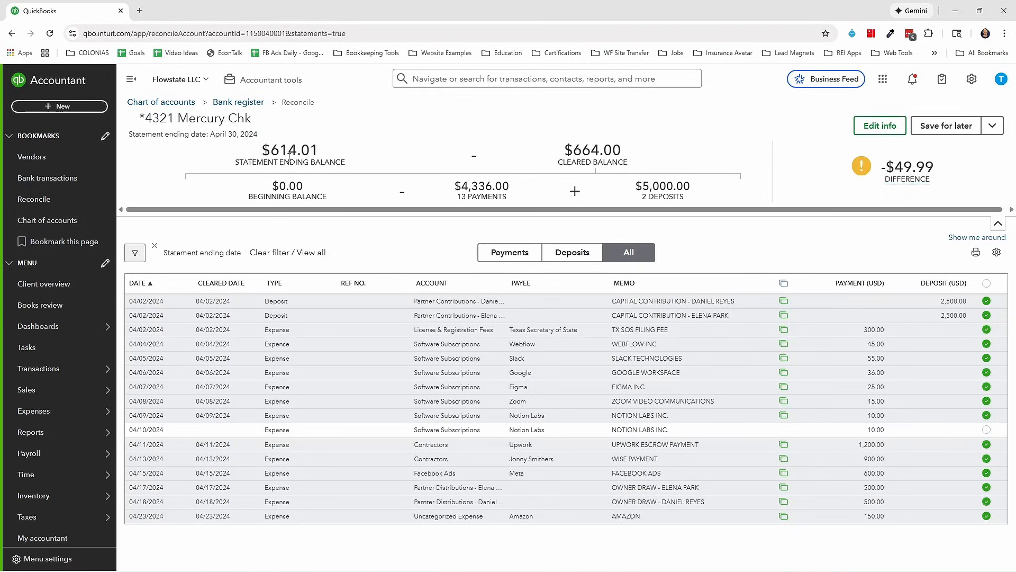
pyautogui.moveTo(261, 153); pyautogui.dragTo(320, 152)
pyautogui.click(315, 152)
# Unmark and re-mark the first 04/02/2024 deposit and the TX SOS filing fee, checking the payments total and cleared balance.
pyautogui.click(986, 301)
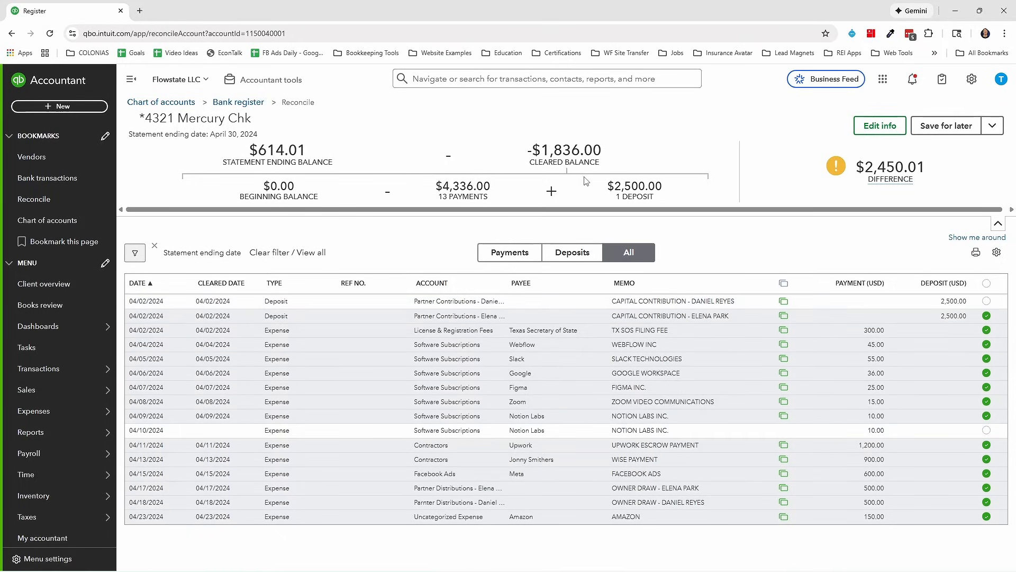
pyautogui.click(986, 301)
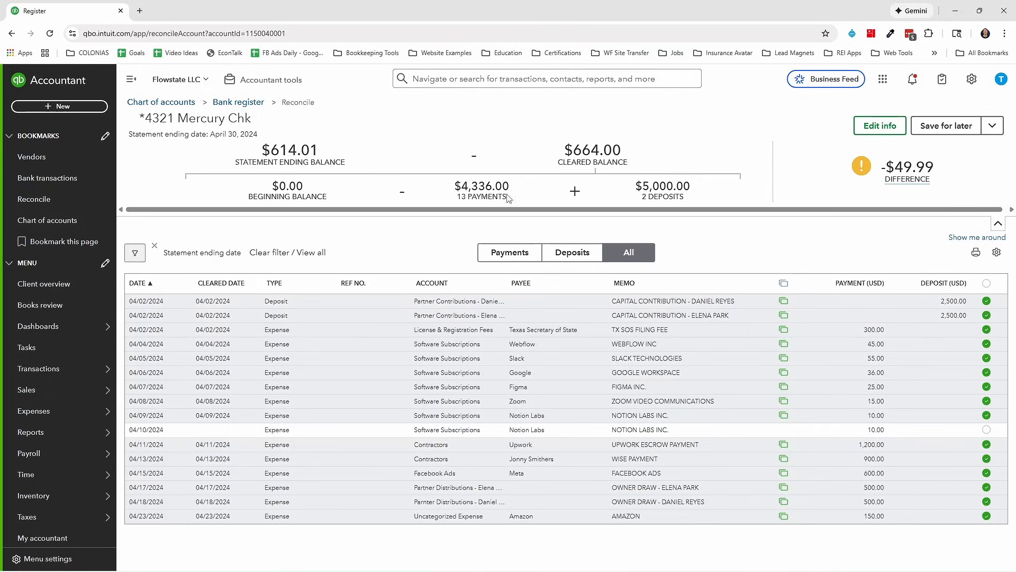
pyautogui.moveTo(461, 186); pyautogui.dragTo(512, 188)
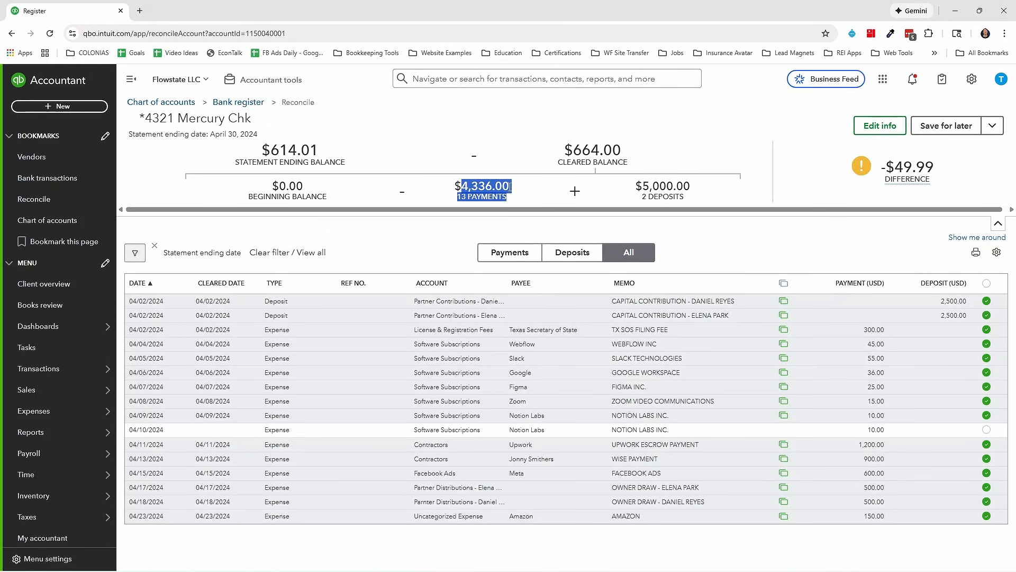
pyautogui.click(509, 187)
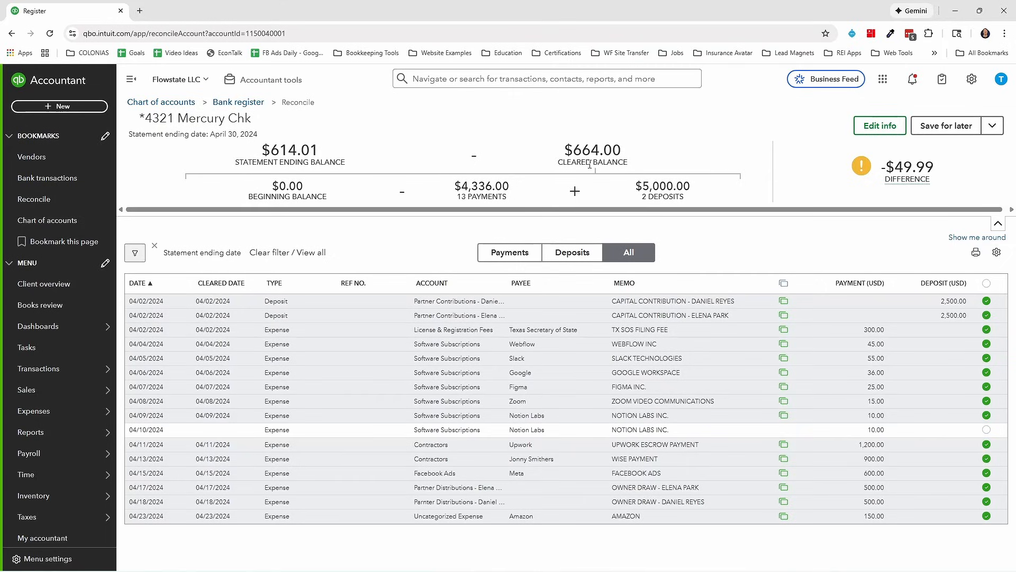
pyautogui.click(987, 330)
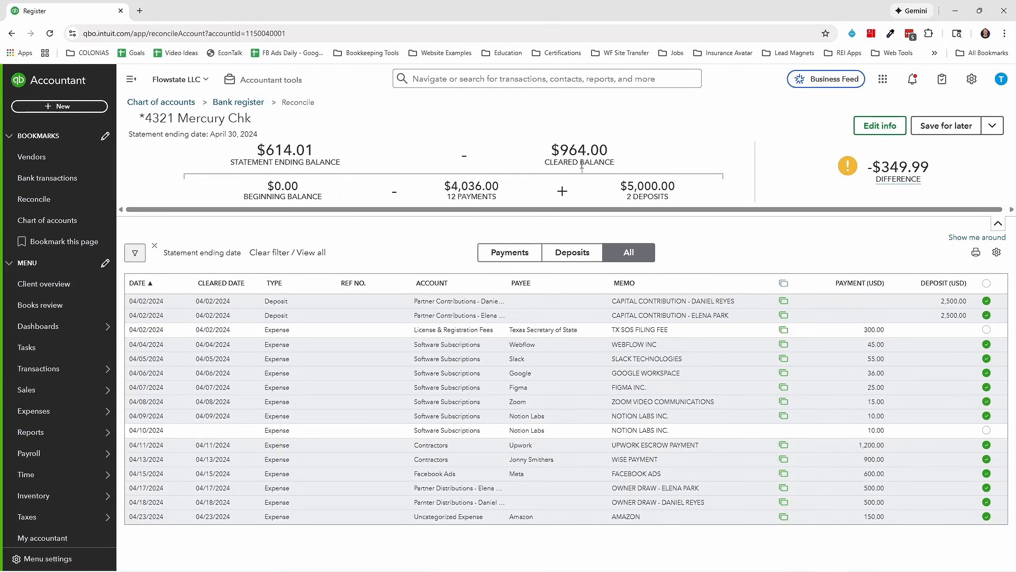
pyautogui.click(986, 330)
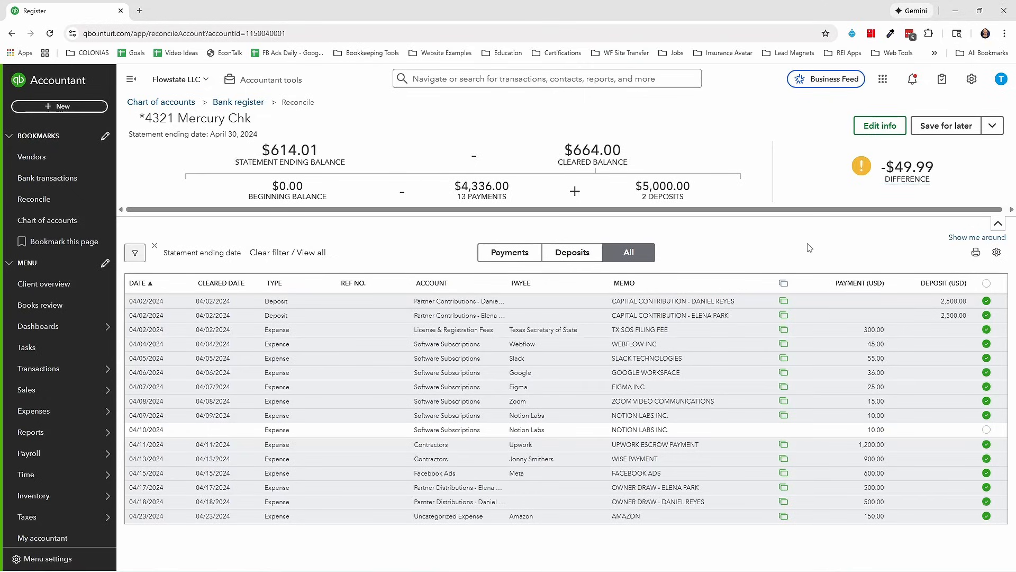
# Mark the 04/10/2024 Notion Labs expense as cleared and check the bank statement PDF for Notion Labs charges.
pyautogui.moveTo(784, 301)
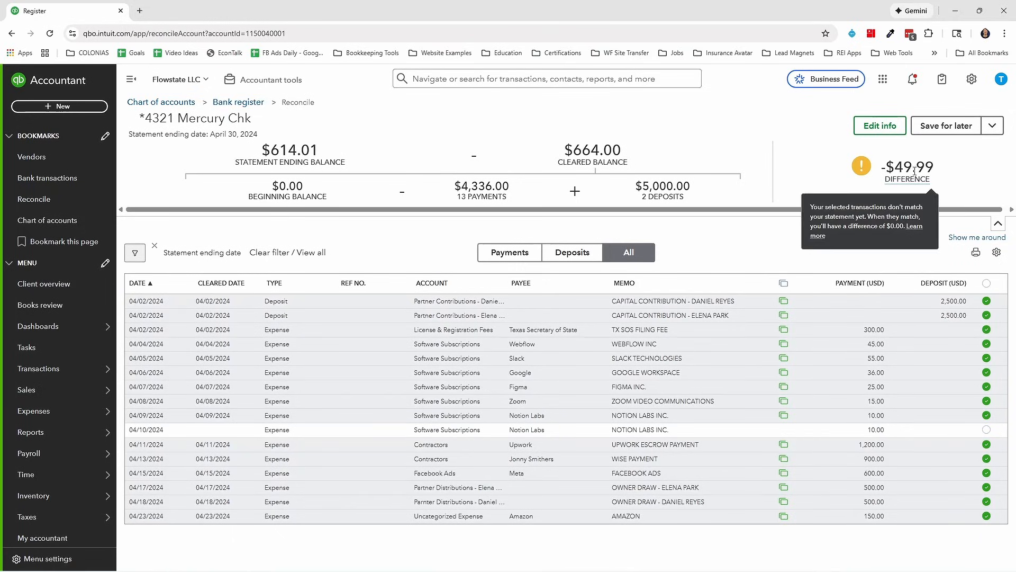
pyautogui.click(986, 429)
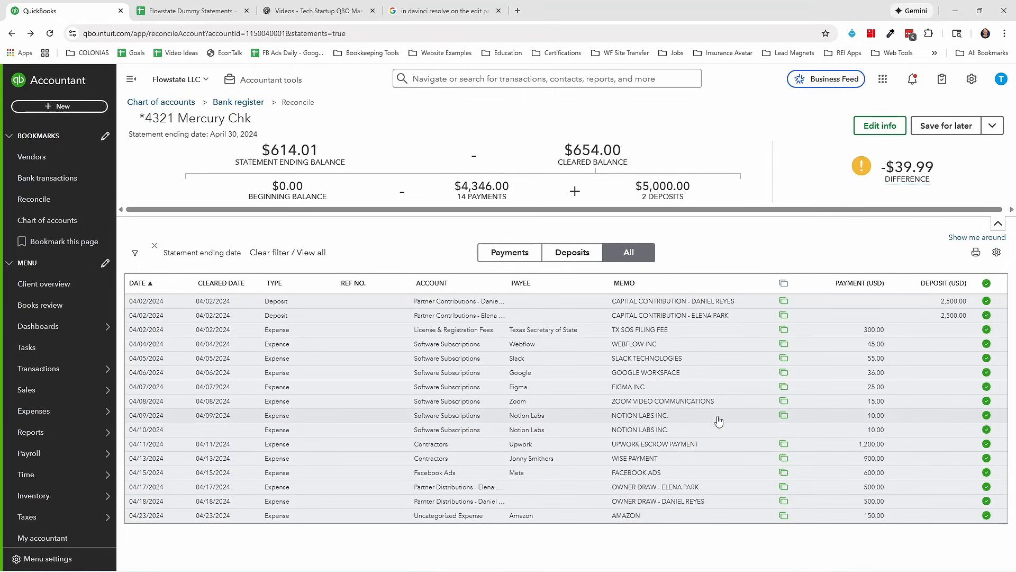
pyautogui.moveTo(788, 418)
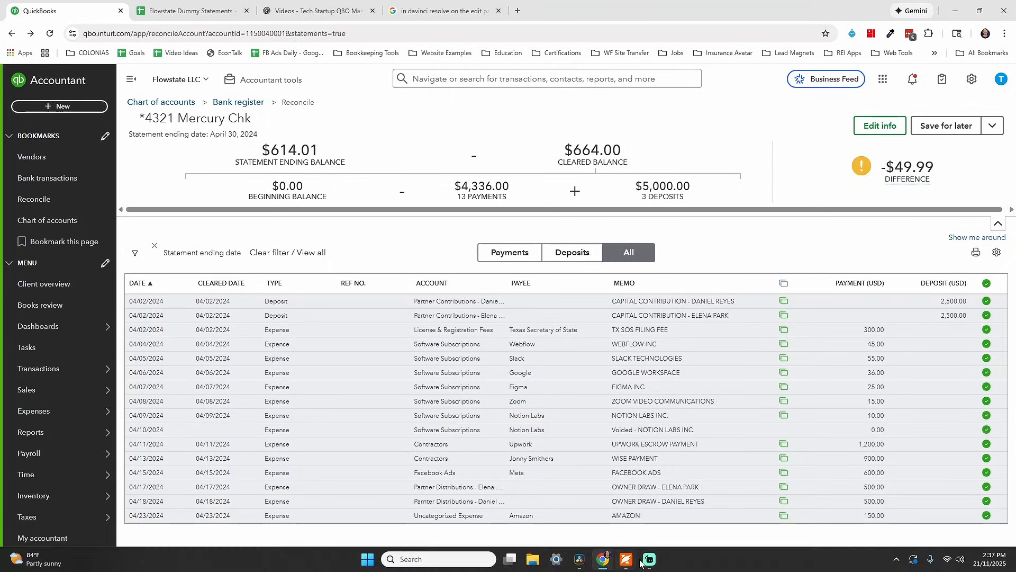
pyautogui.click(642, 563)
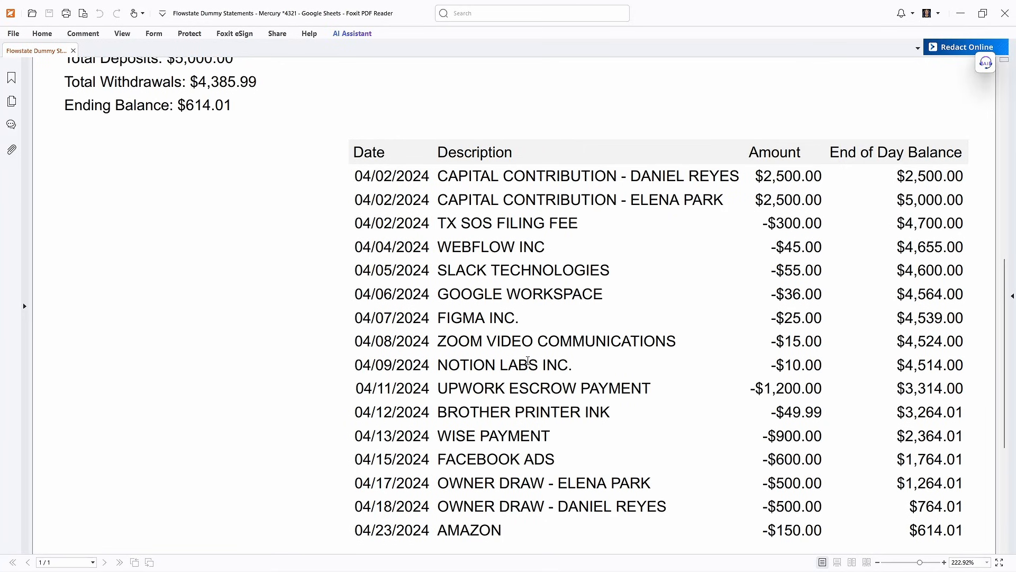
pyautogui.click(603, 566)
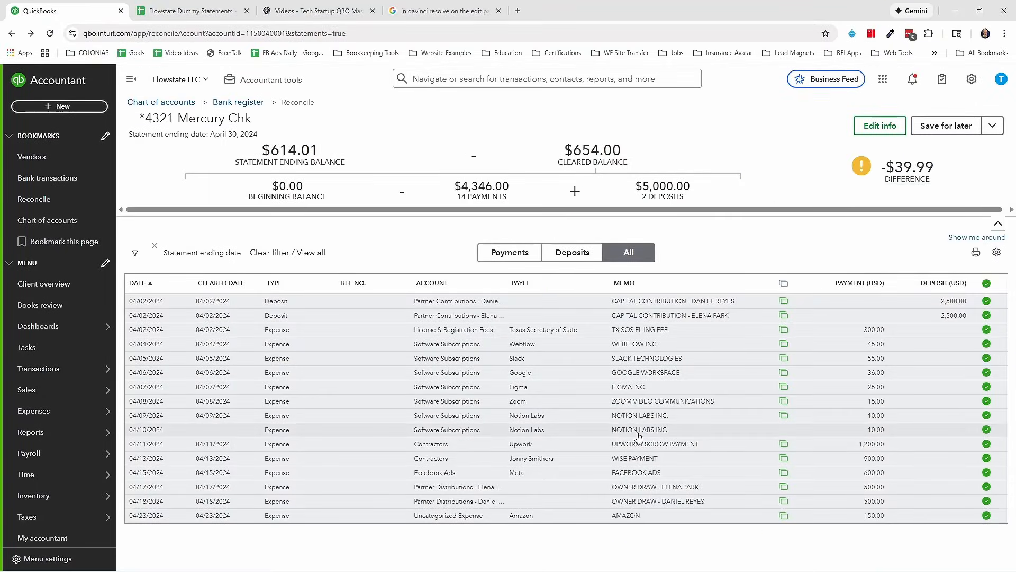
# Open the 04/10/2024 Notion Labs expense for full editing and void the transaction.
pyautogui.click(647, 431)
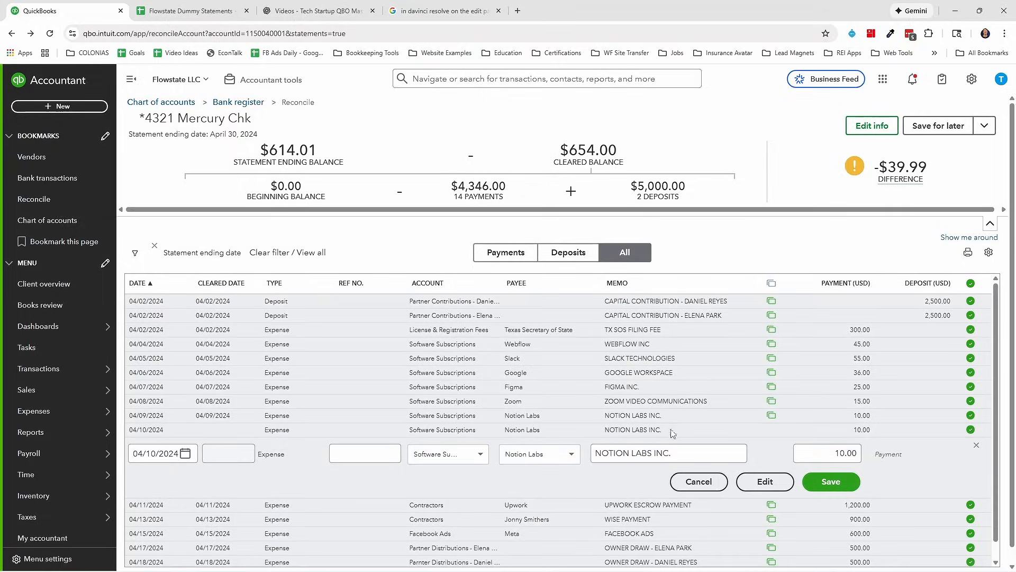
pyautogui.click(766, 481)
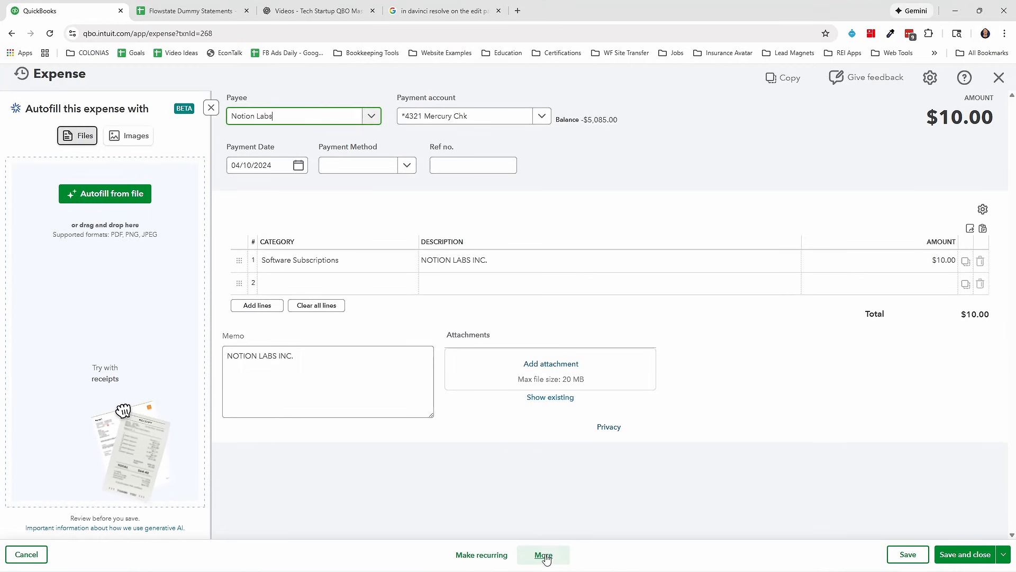
pyautogui.click(544, 553)
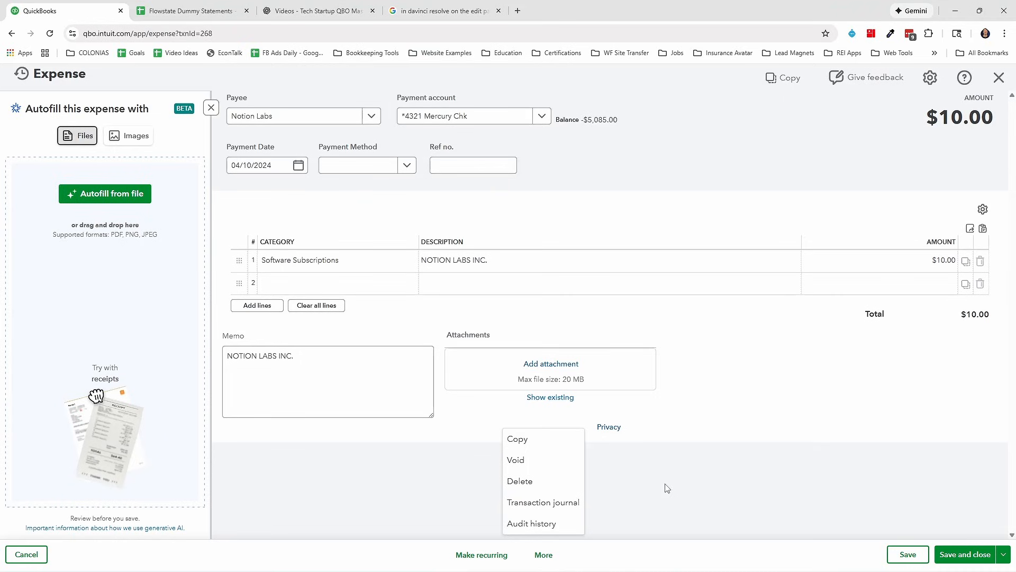
pyautogui.click(516, 460)
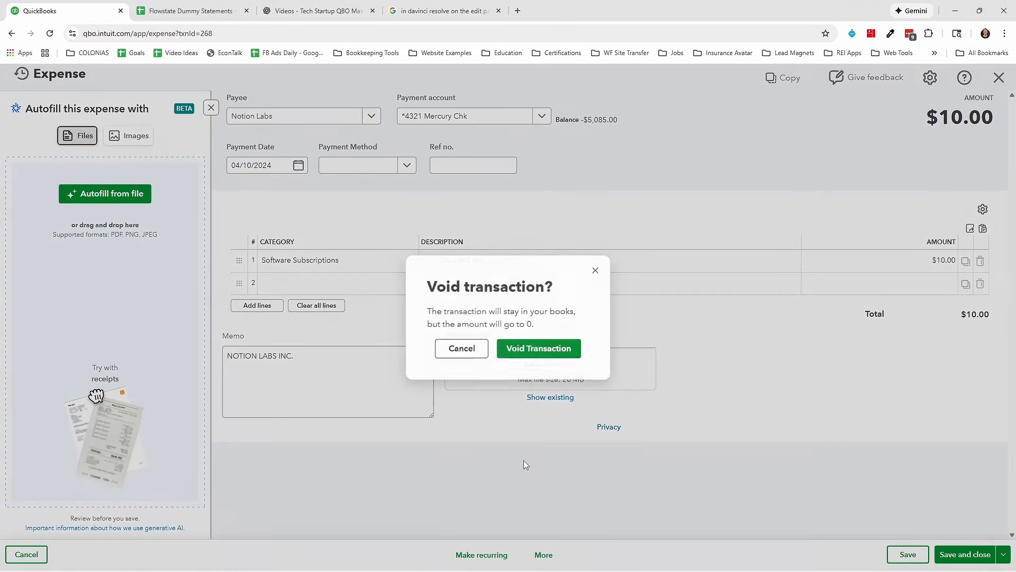
pyautogui.click(541, 350)
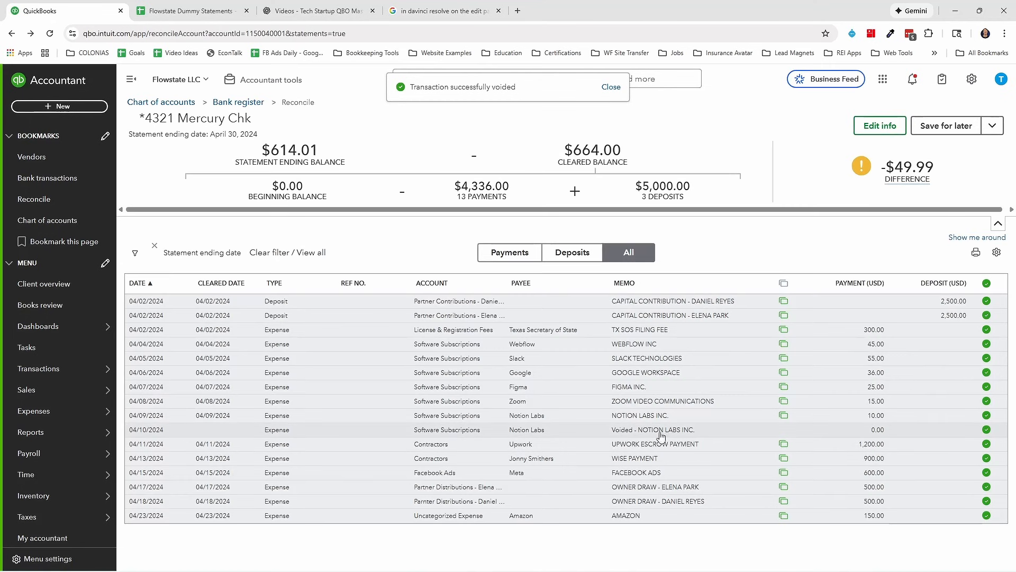
# Compare the reconciliation with the statement PDF, checking total withdrawals and highlighting the 04/12/2024 Brother Printer Ink line.
pyautogui.moveTo(909, 179)
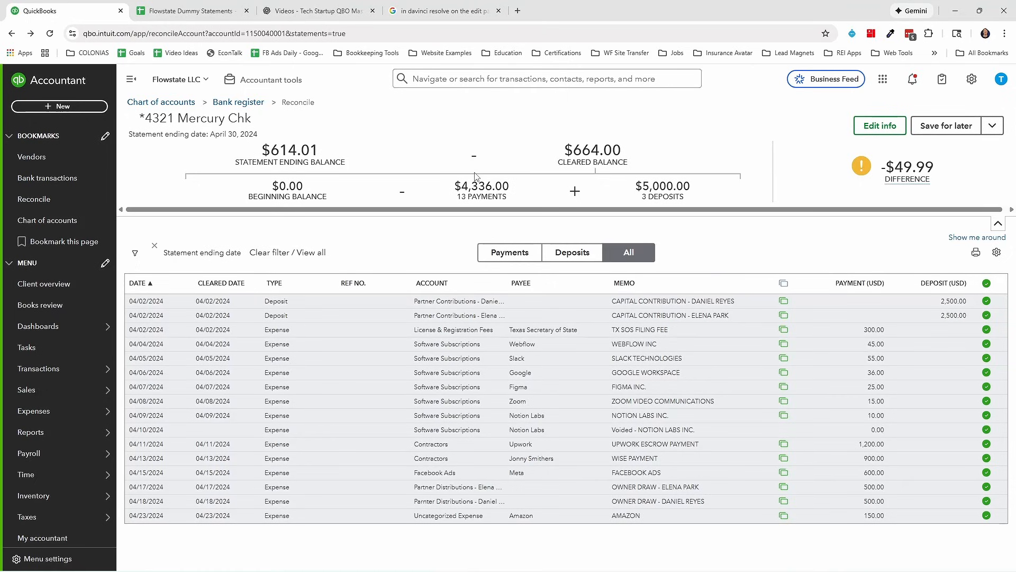
pyautogui.click(627, 563)
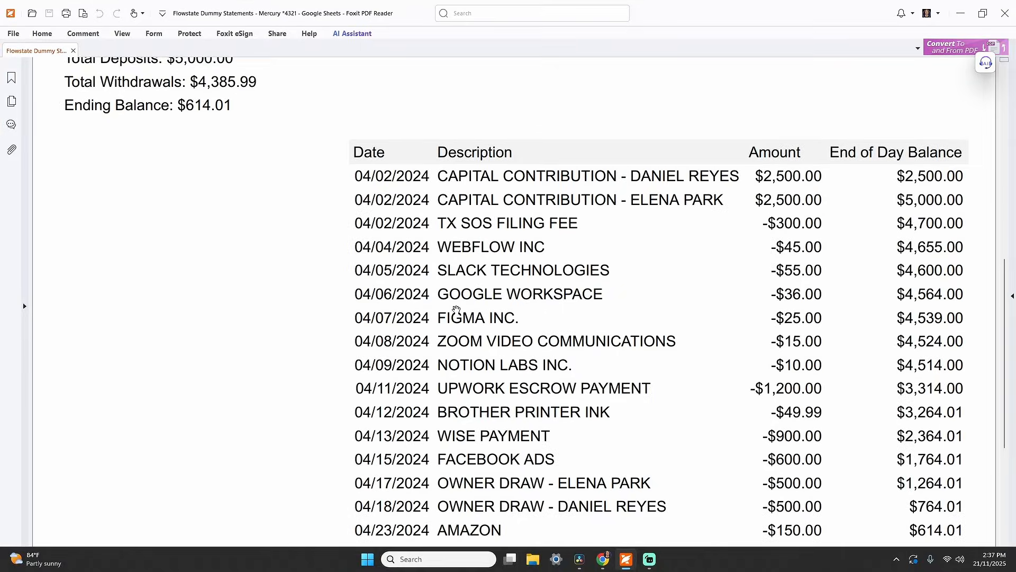
pyautogui.scroll(2, 227, 110)
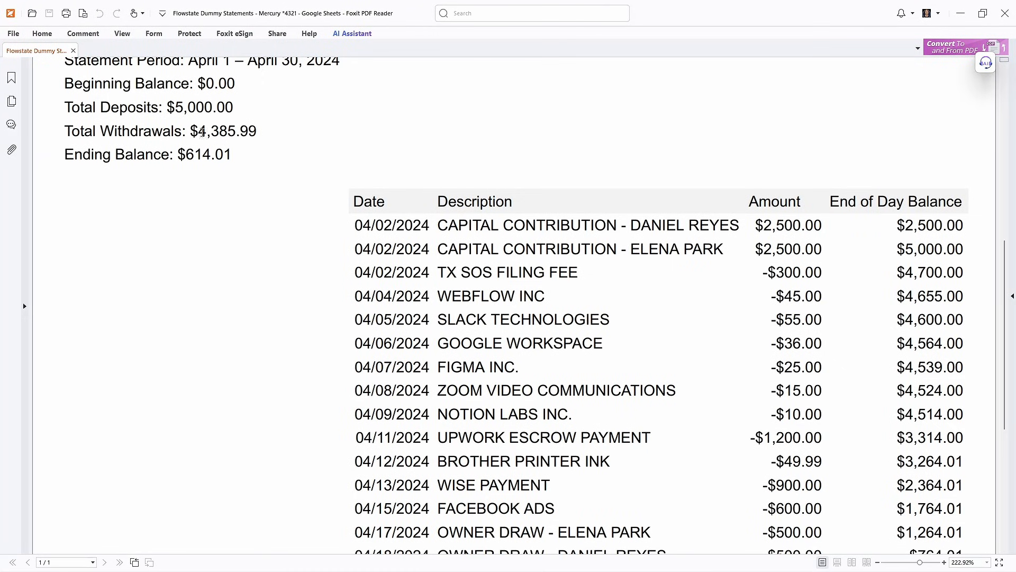
pyautogui.moveTo(192, 133); pyautogui.dragTo(258, 132)
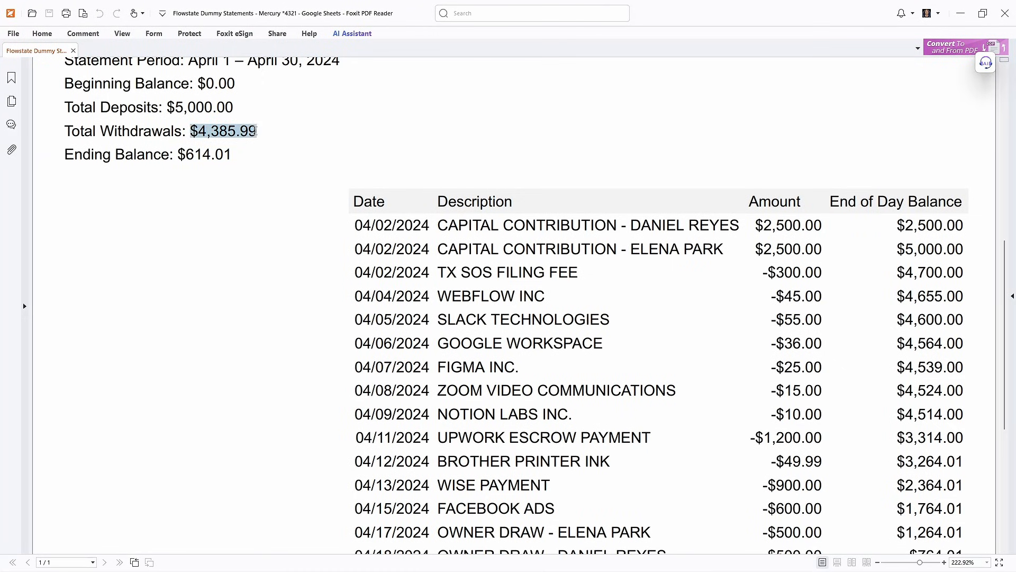
pyautogui.click(280, 215)
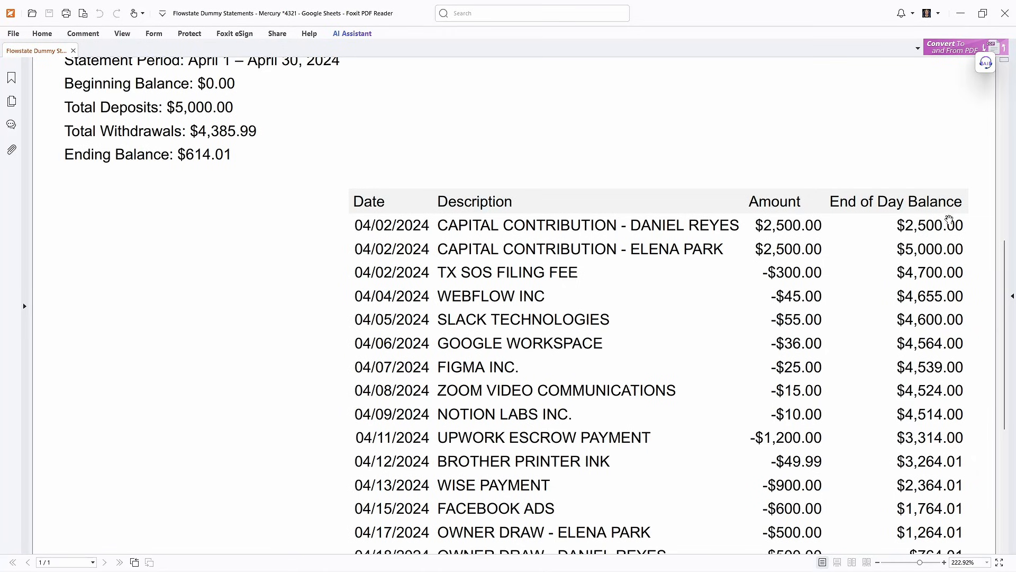
pyautogui.moveTo(1007, 256); pyautogui.dragTo(1008, 279)
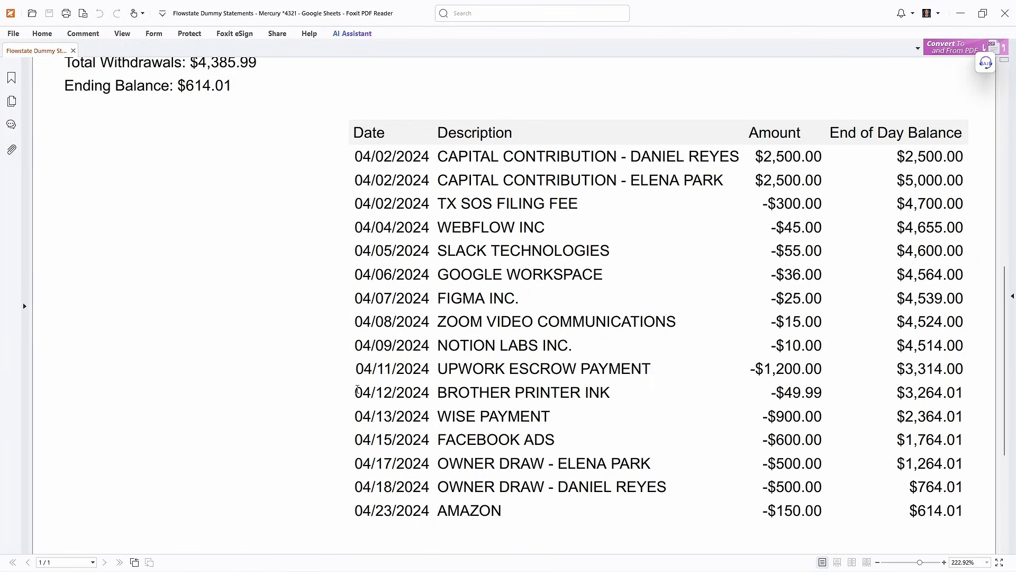
pyautogui.moveTo(355, 392); pyautogui.dragTo(963, 395)
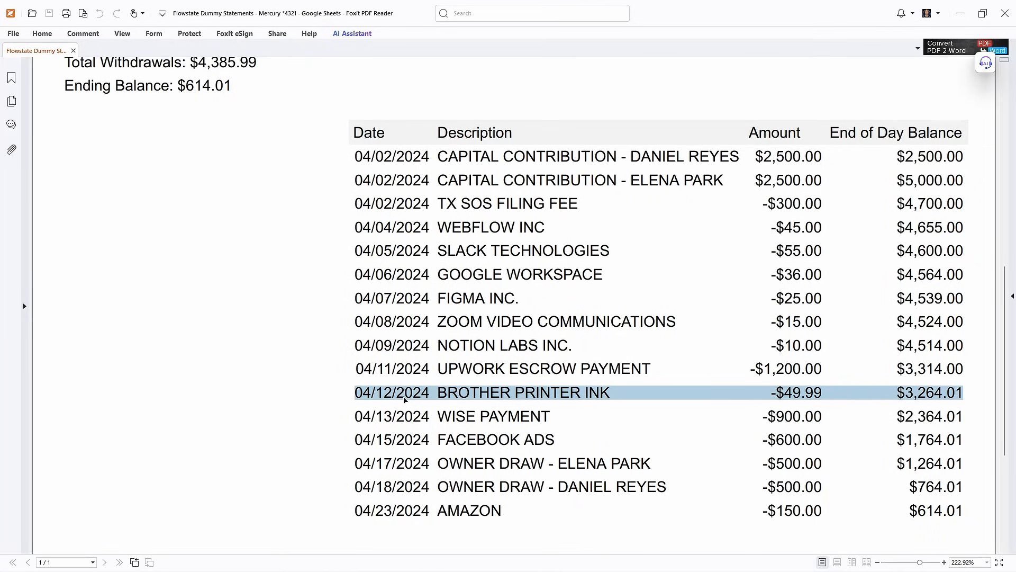
# Copy the "BROTHER PRINTER INK" description from the 04/12/2024 line of the statement PDF and switch back to QuickBooks.
pyautogui.click(472, 397)
pyautogui.moveTo(438, 394); pyautogui.dragTo(609, 394)
pyautogui.rightClick(595, 395)
pyautogui.click(615, 402)
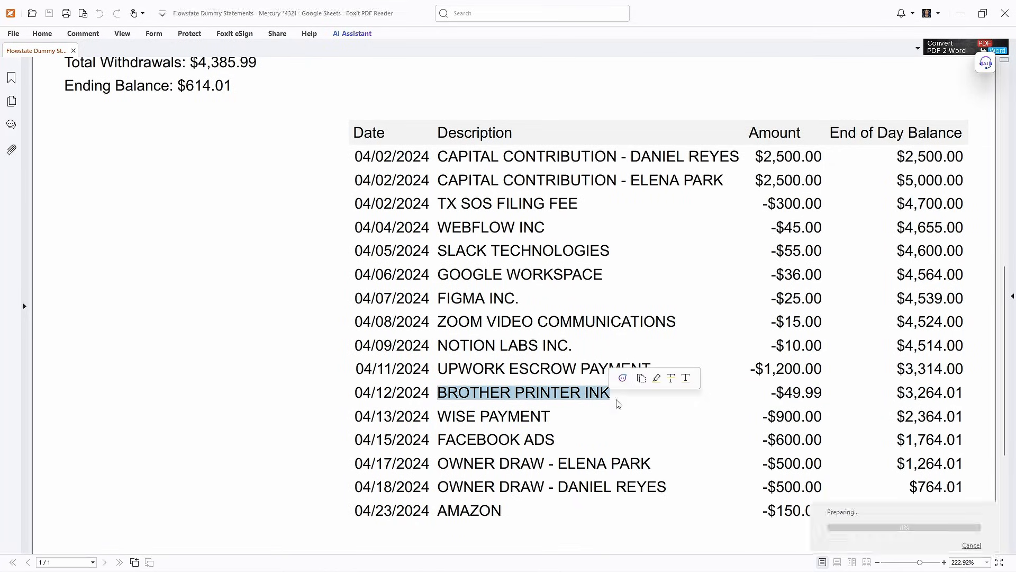
pyautogui.click(658, 405)
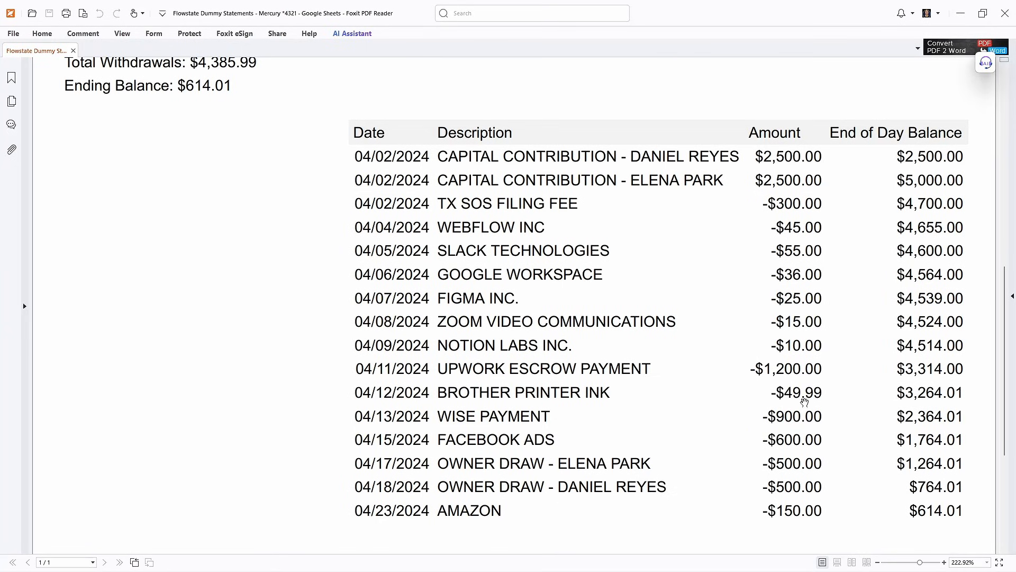
pyautogui.click(631, 561)
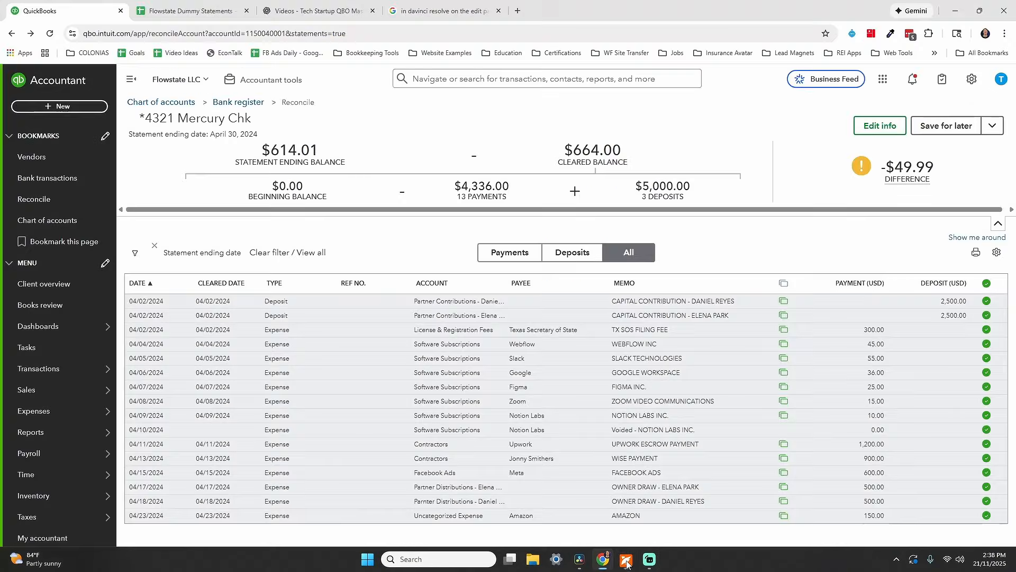
# Start a new expense paid to Brother from the *4321 Mercury Chk account with payment date 04/12/2024.
pyautogui.click(59, 106)
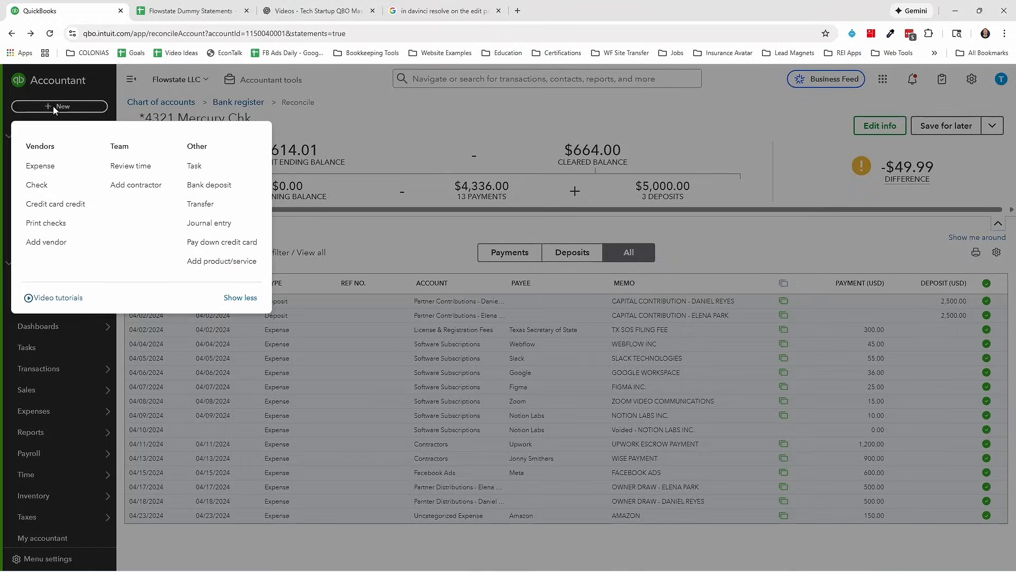
pyautogui.click(39, 167)
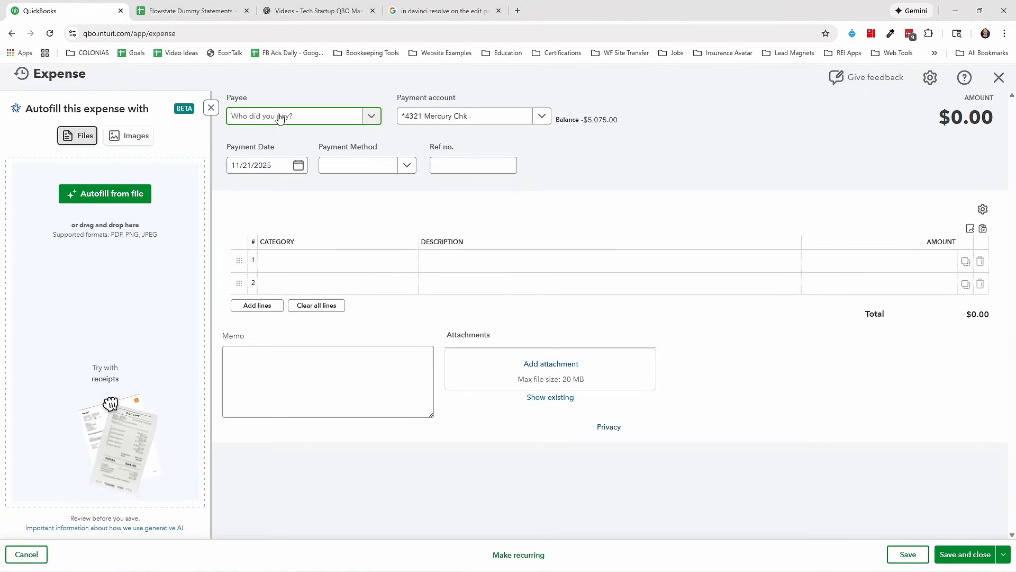
pyautogui.write('broth')
pyautogui.click(286, 154)
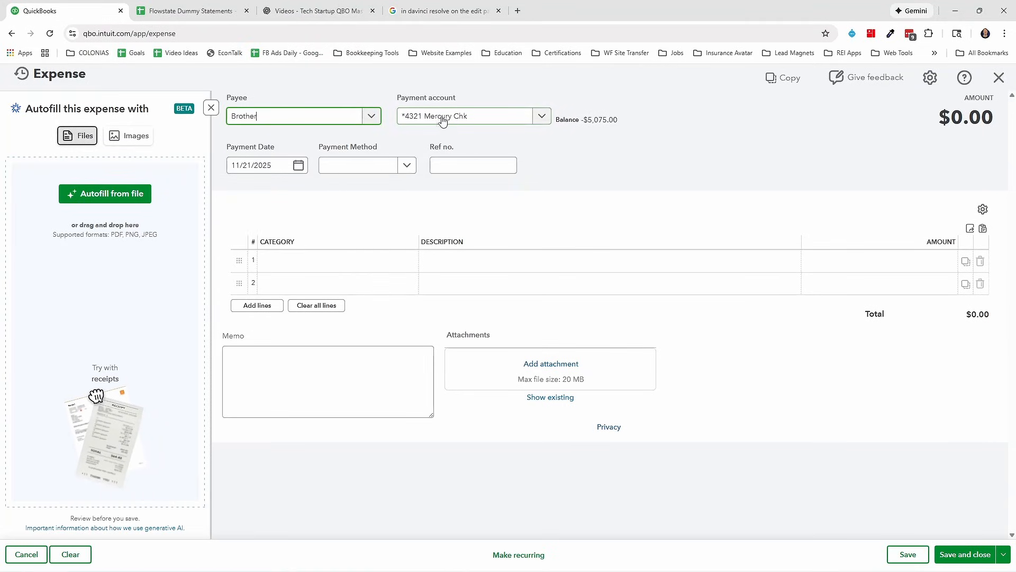
pyautogui.click(259, 159)
pyautogui.write('9')
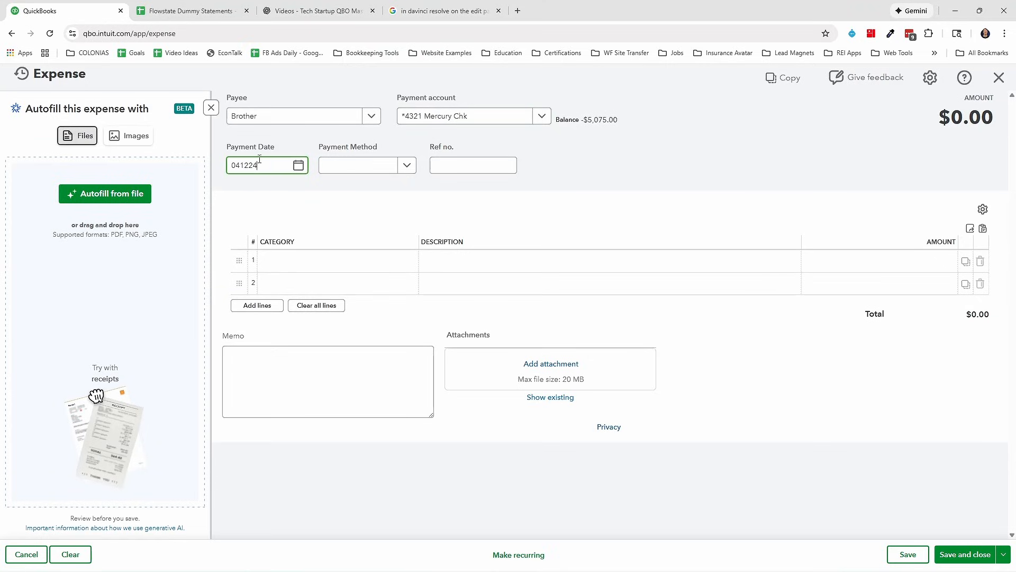
pyautogui.press('Tab')
# Fill the first expense line with category Office Supplies, description BROTHER PRINTER INK and amount $49.99, and save and close the expense.
pyautogui.click(314, 261)
pyautogui.write('off')
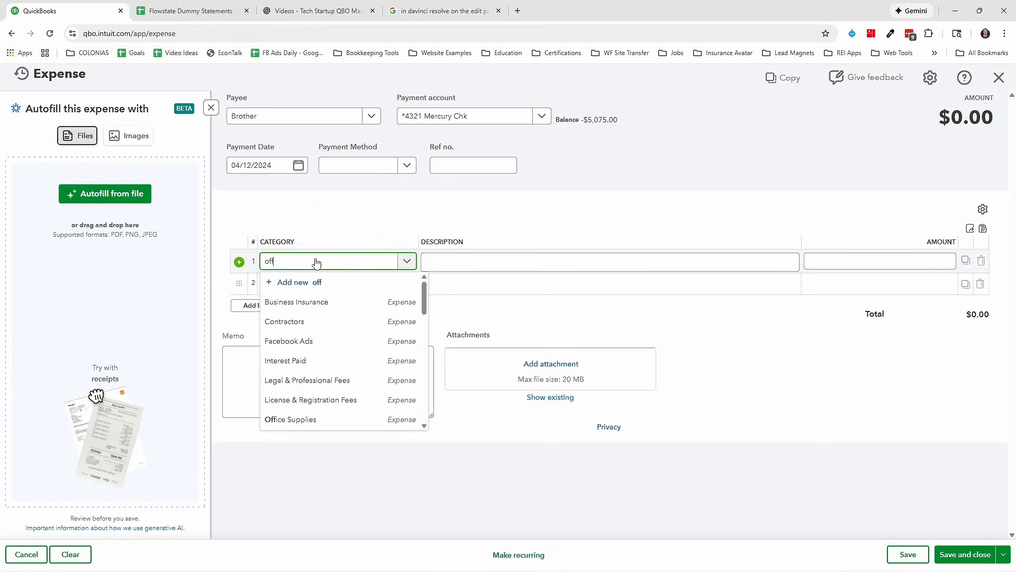
pyautogui.click(310, 309)
pyautogui.press('Tab')
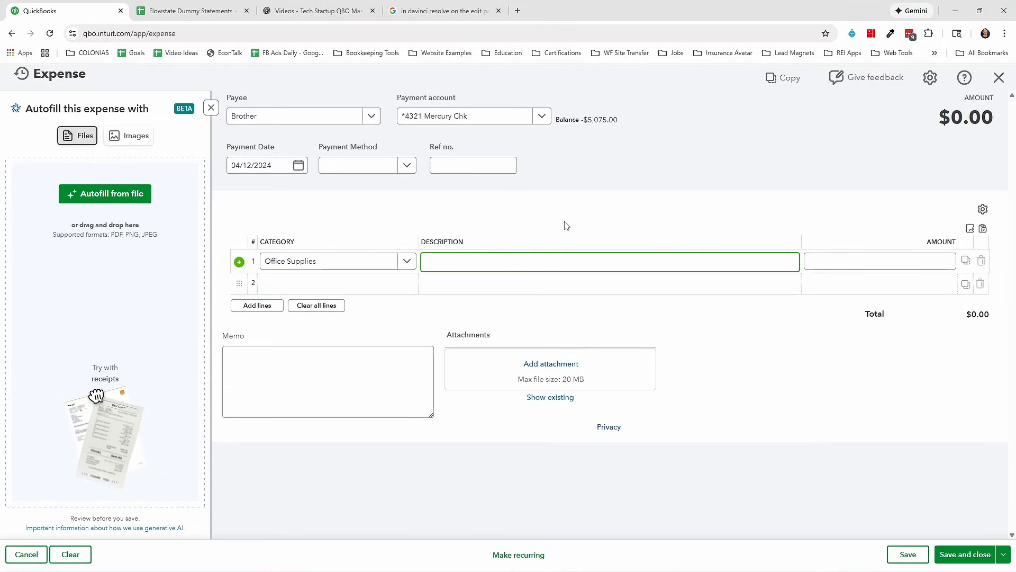
pyautogui.write('BROTHER PRINTER INK')
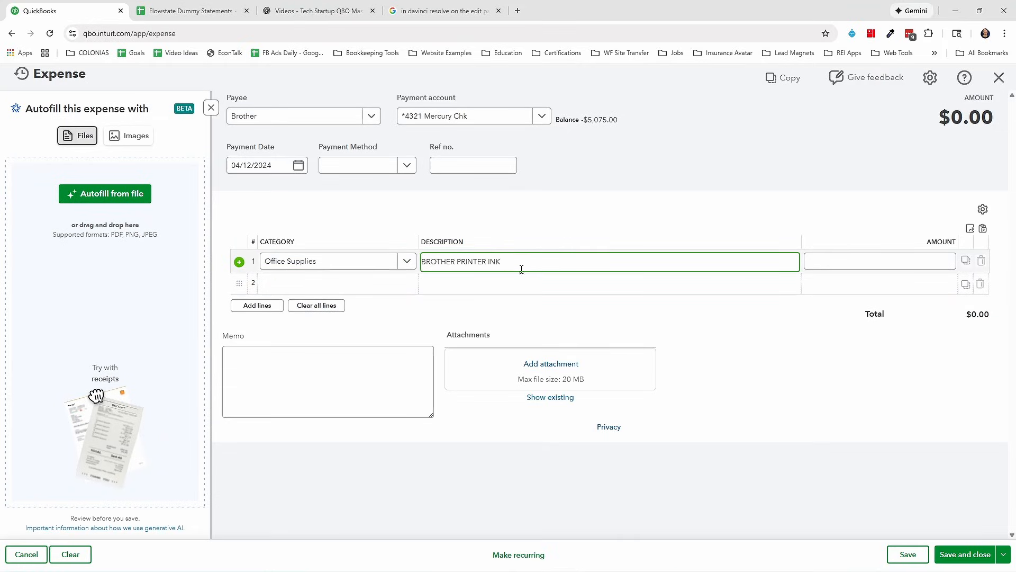
pyautogui.click(916, 267)
pyautogui.write('49.')
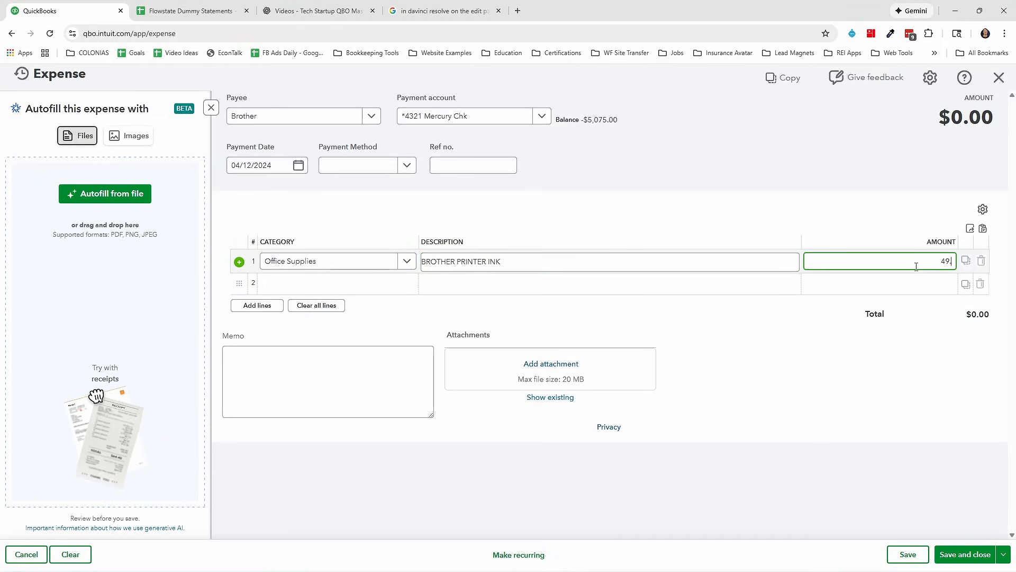
pyautogui.write('99')
pyautogui.press('Tab')
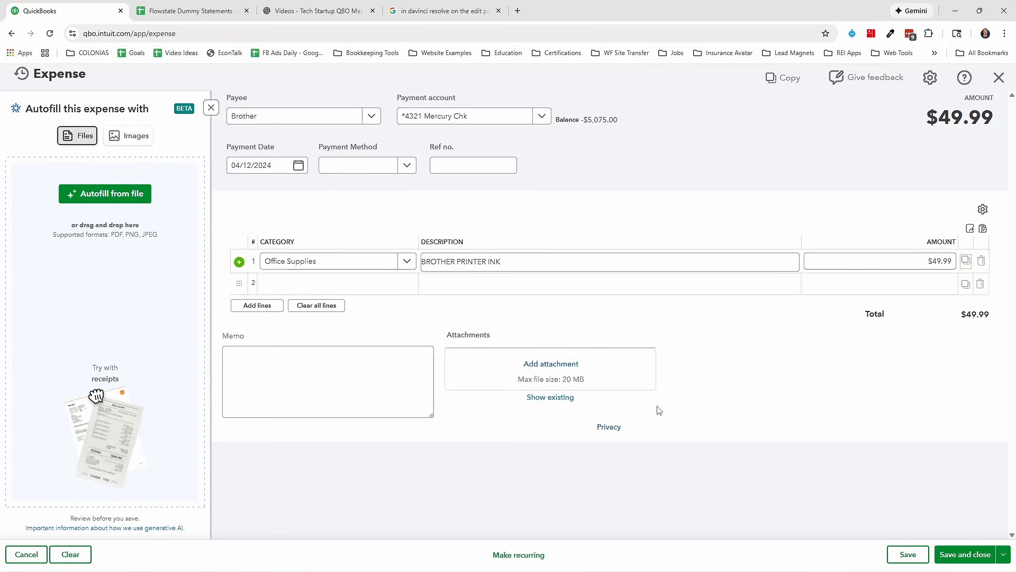
pyautogui.click(965, 559)
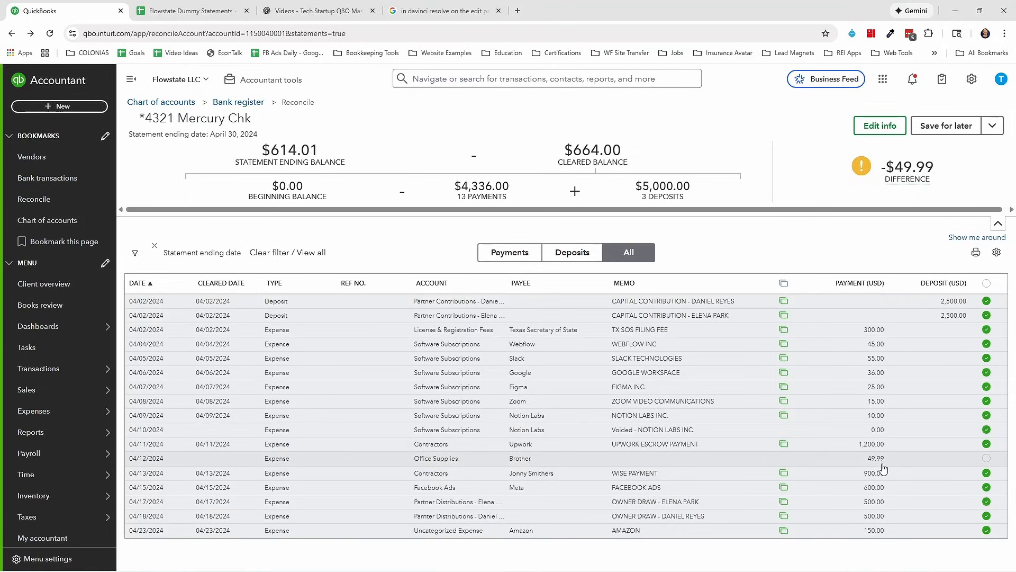
# Switch to the statement PDF, highlight the 04/12/2024 Brother Printer Ink line in yellow, and return to the QuickBooks reconciliation.
pyautogui.click(626, 565)
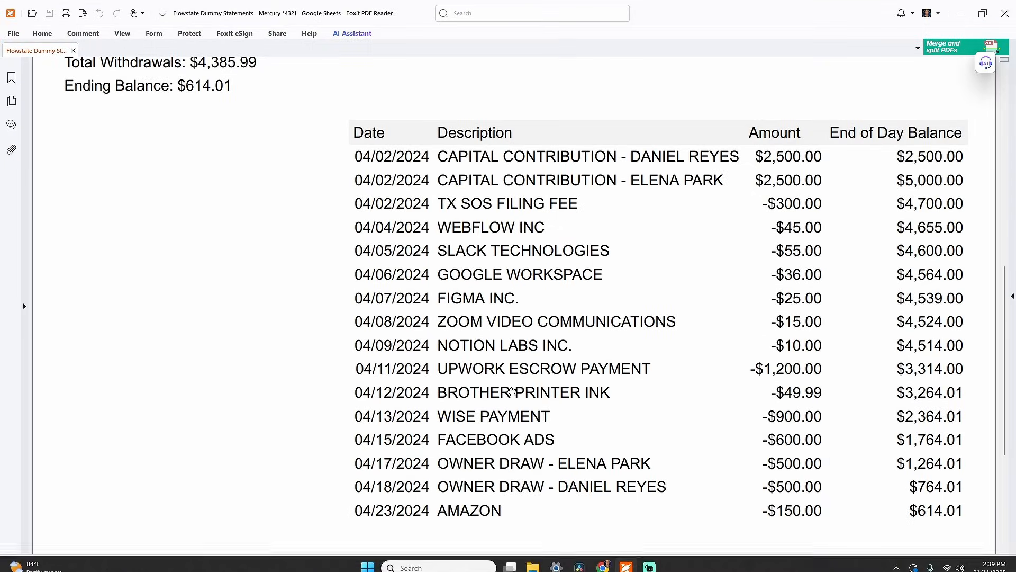
pyautogui.moveTo(353, 392); pyautogui.dragTo(964, 392)
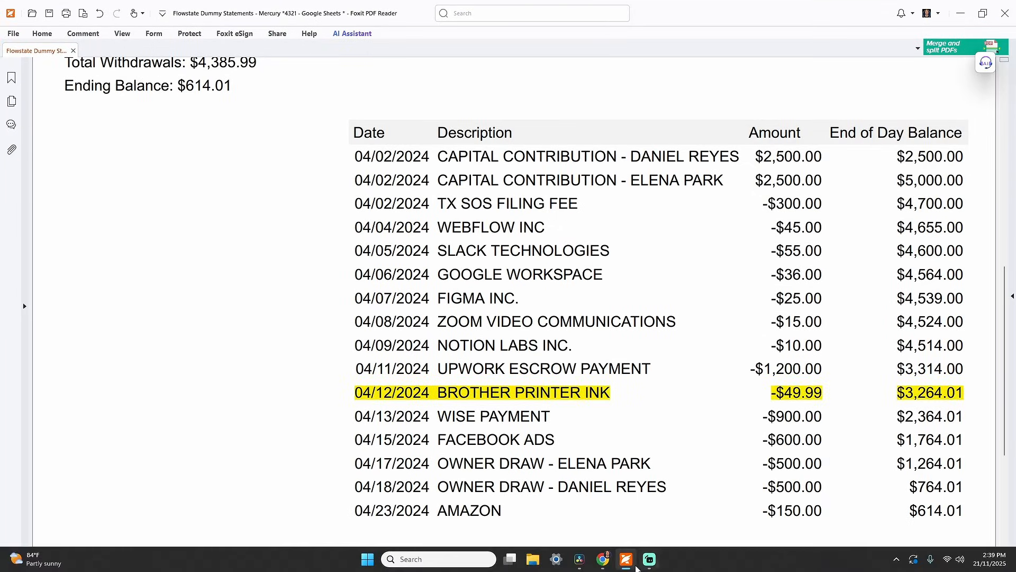
pyautogui.click(636, 567)
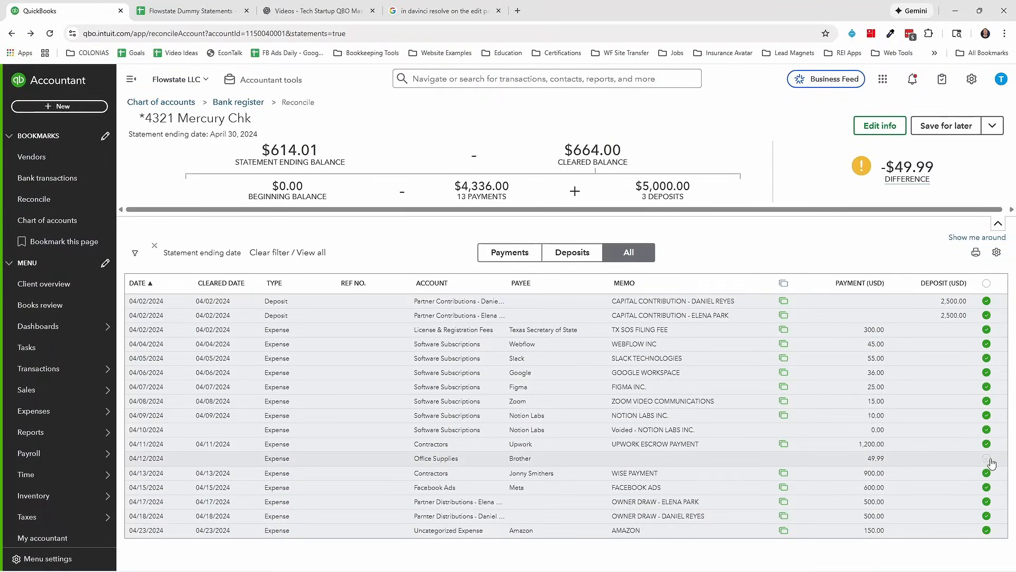
# Check the difference, payments total and cleared balance, and mark the 04/12/2024 Brother expense as cleared.
pyautogui.moveTo(915, 180)
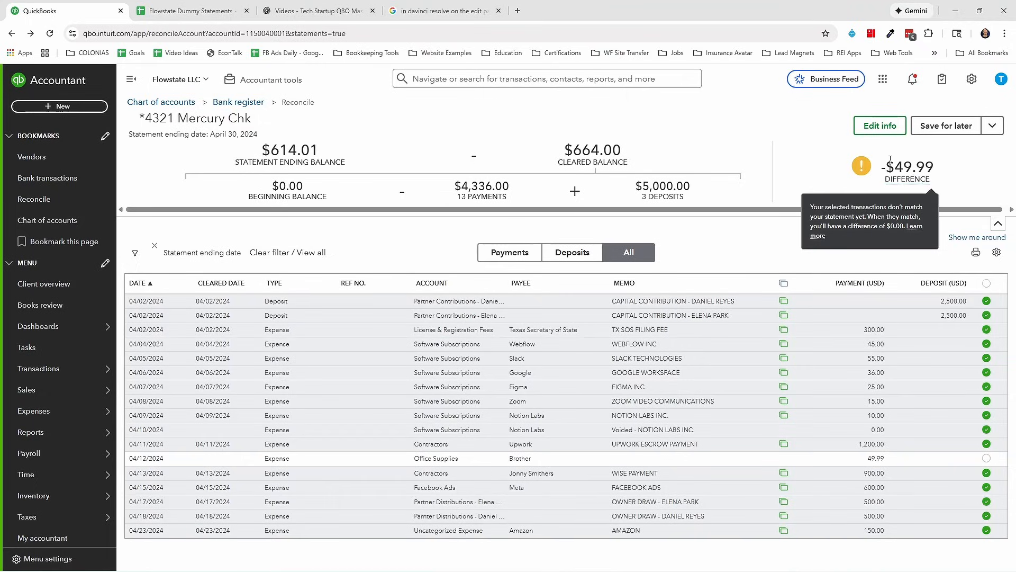
pyautogui.doubleClick(890, 161)
pyautogui.moveTo(454, 183); pyautogui.dragTo(516, 194)
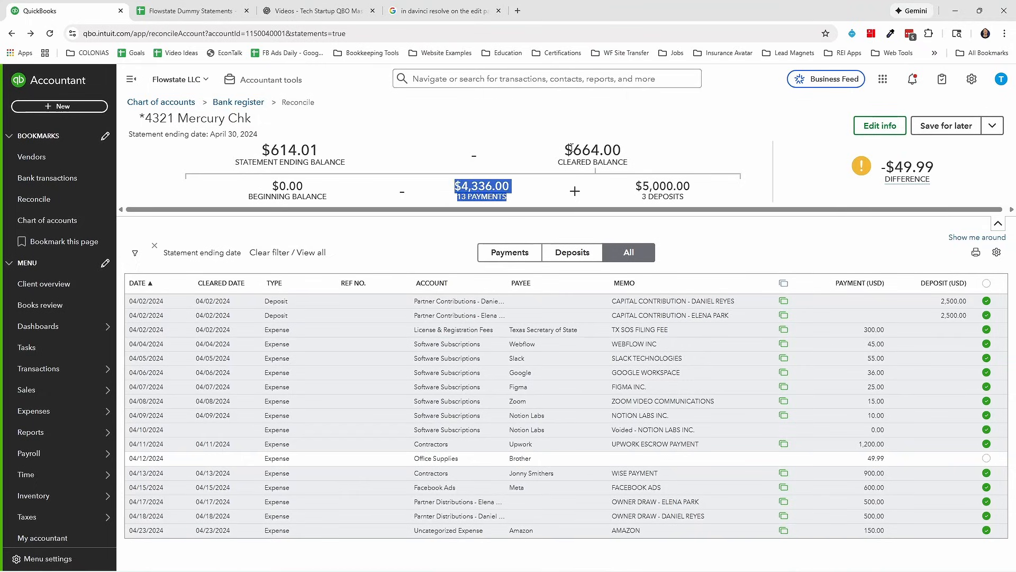
pyautogui.moveTo(570, 148); pyautogui.dragTo(626, 152)
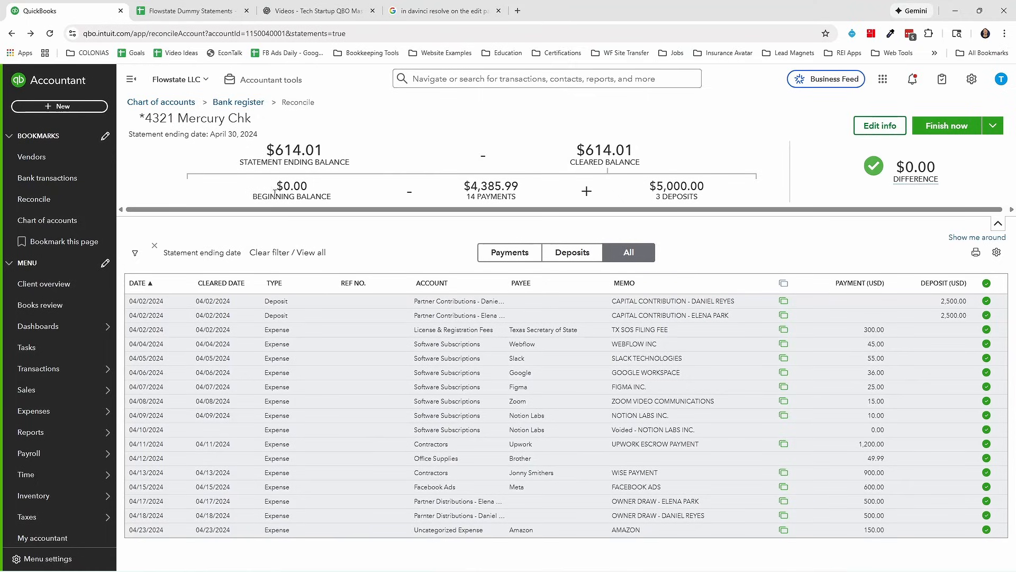
# Review the reconciliation's beginning balance, statement ending balance and date, deposits total, payments total and cleared balance.
pyautogui.moveTo(276, 187); pyautogui.dragTo(310, 190)
pyautogui.moveTo(266, 151); pyautogui.dragTo(328, 153)
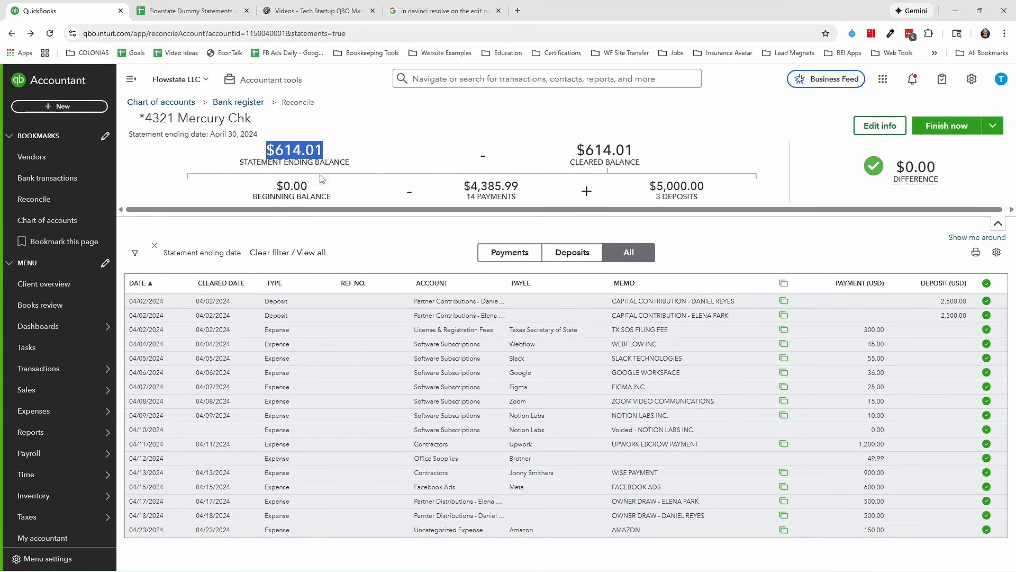
pyautogui.moveTo(208, 133); pyautogui.dragTo(258, 135)
pyautogui.click(258, 135)
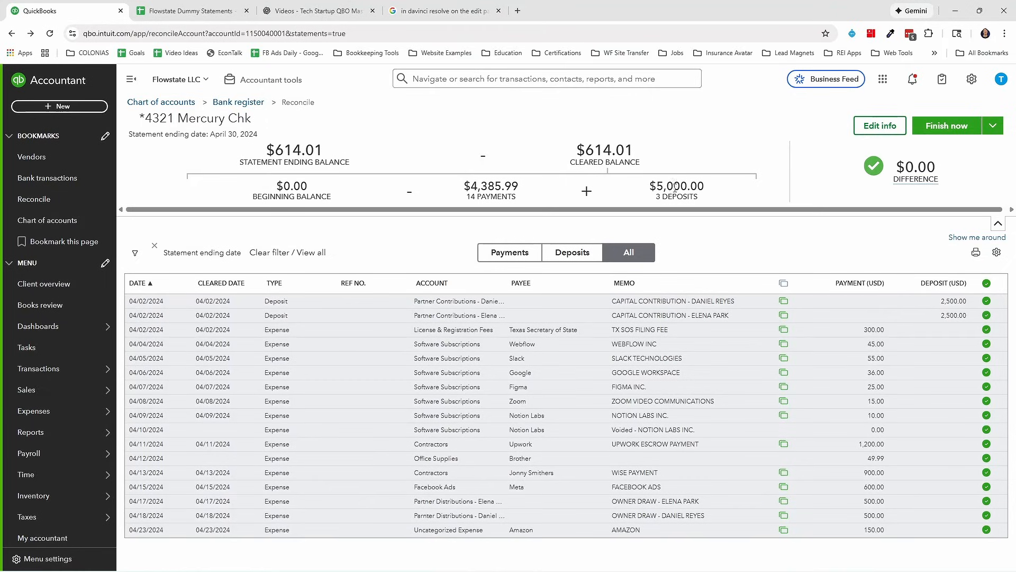
pyautogui.moveTo(656, 186); pyautogui.dragTo(714, 193)
pyautogui.click(630, 194)
pyautogui.moveTo(463, 186); pyautogui.dragTo(540, 190)
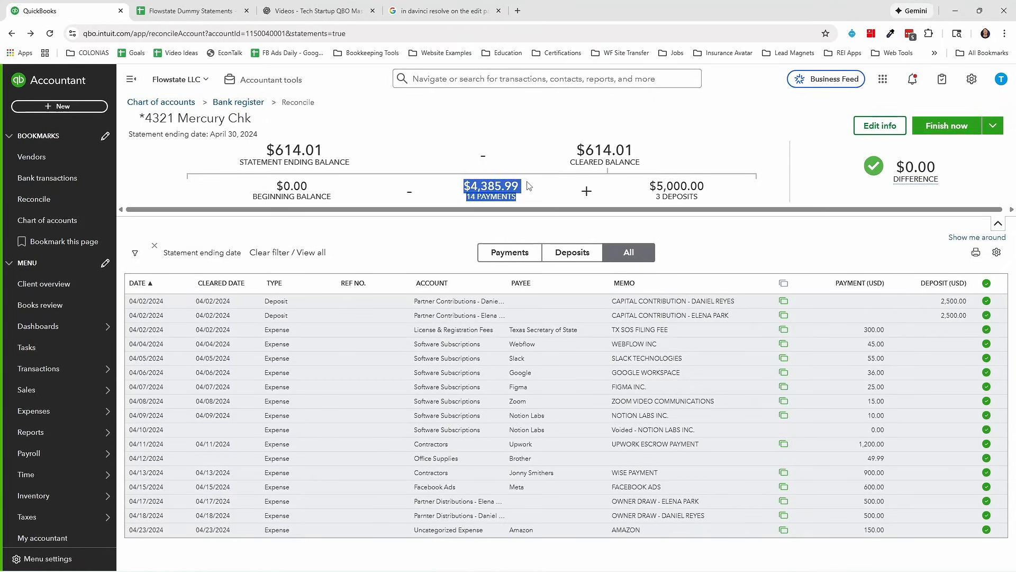
pyautogui.click(516, 190)
pyautogui.moveTo(579, 153); pyautogui.dragTo(645, 157)
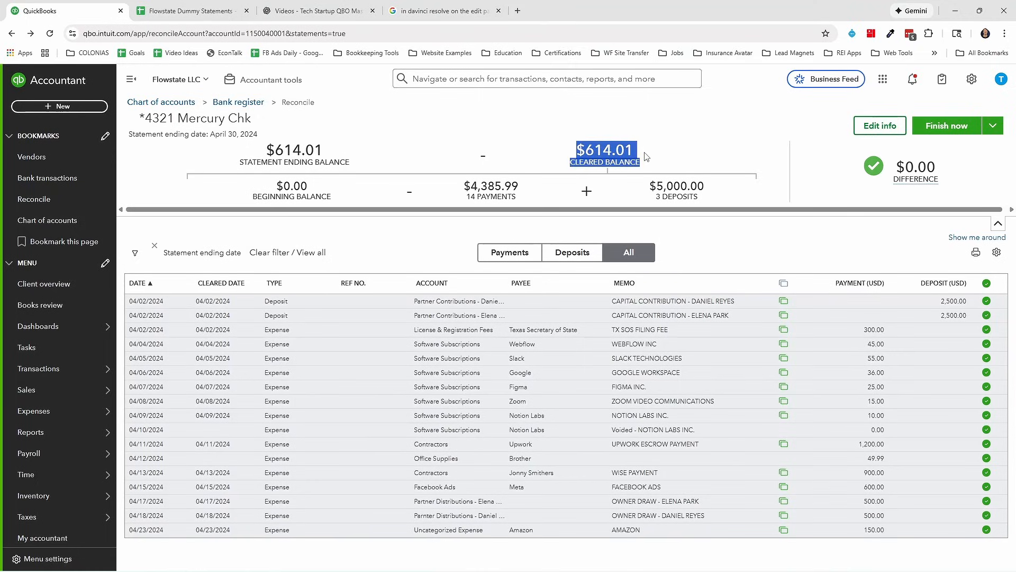
pyautogui.click(644, 157)
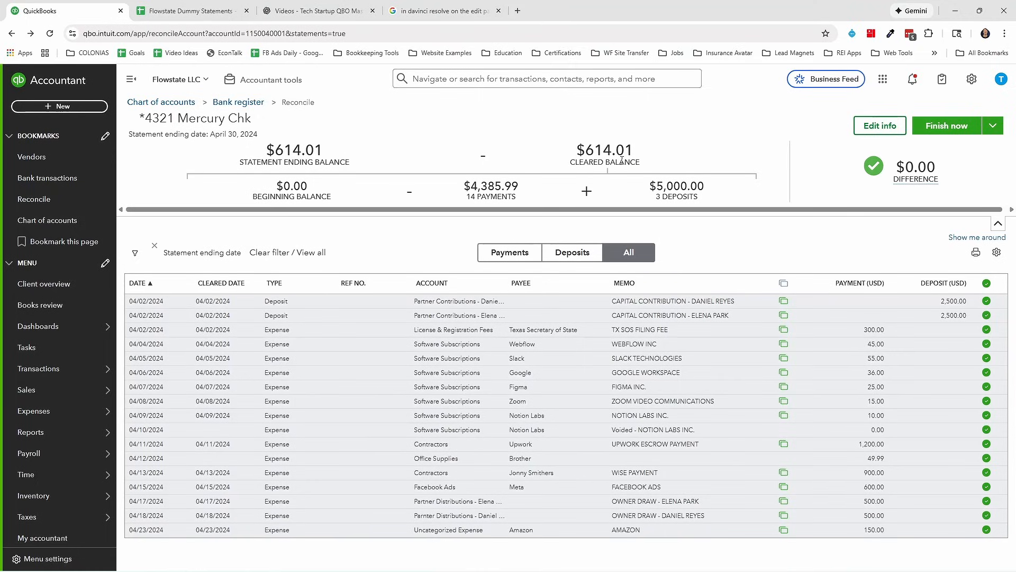
# Compare the cleared balance with the statement ending balance and the beginning balance.
pyautogui.moveTo(581, 148); pyautogui.dragTo(648, 162)
pyautogui.moveTo(262, 151); pyautogui.dragTo(363, 165)
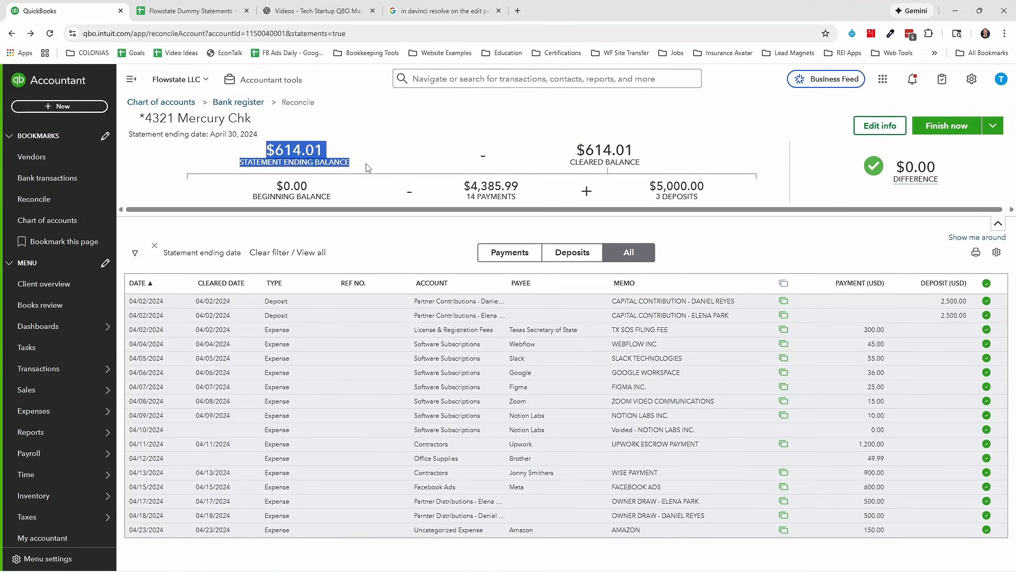
pyautogui.click(362, 165)
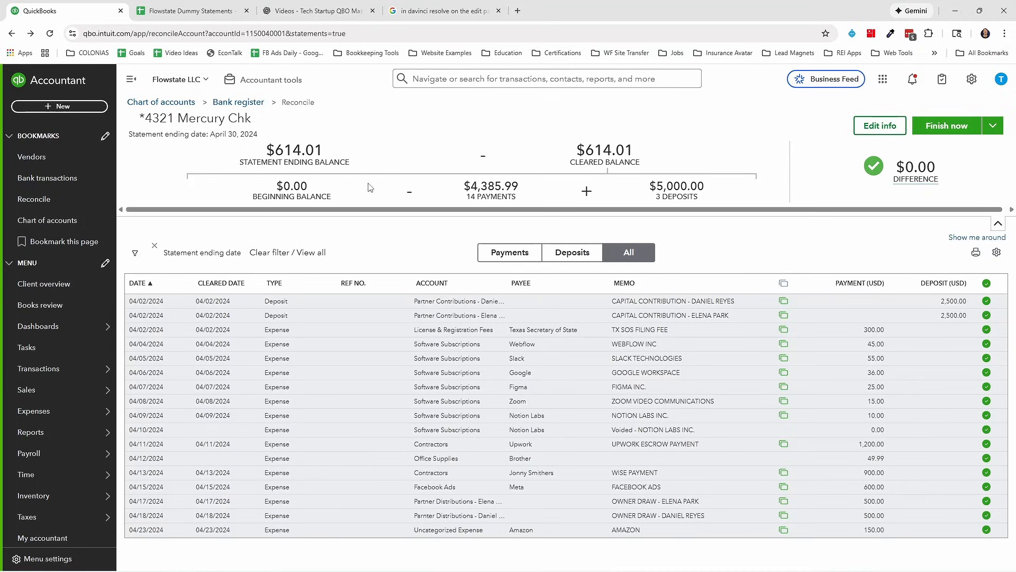
pyautogui.moveTo(576, 147); pyautogui.dragTo(636, 164)
pyautogui.click(629, 153)
pyautogui.moveTo(273, 145); pyautogui.dragTo(365, 167)
pyautogui.click(365, 166)
pyautogui.moveTo(292, 193); pyautogui.dragTo(330, 200)
pyautogui.click(330, 200)
pyautogui.moveTo(586, 149); pyautogui.dragTo(640, 151)
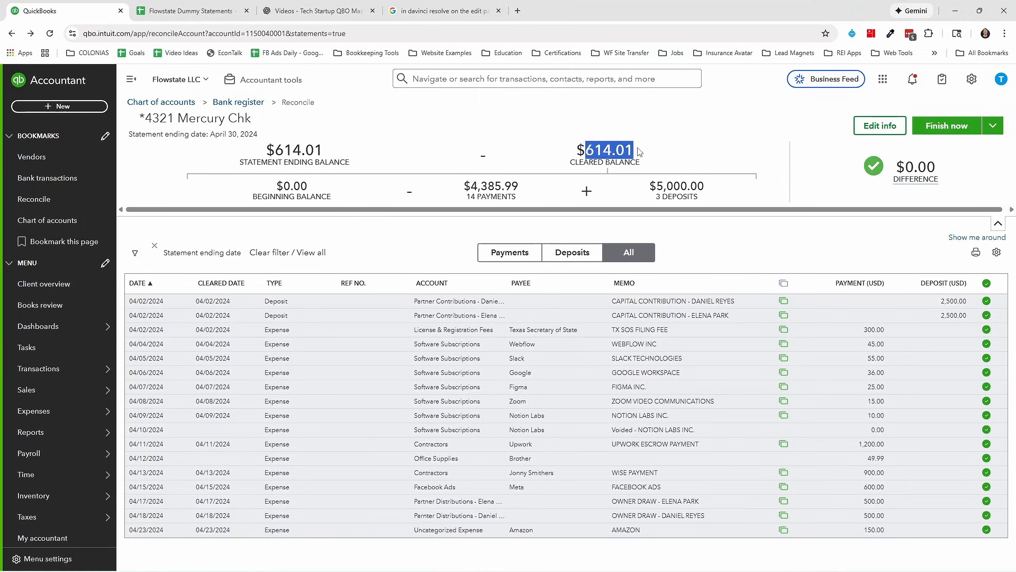
pyautogui.click(592, 150)
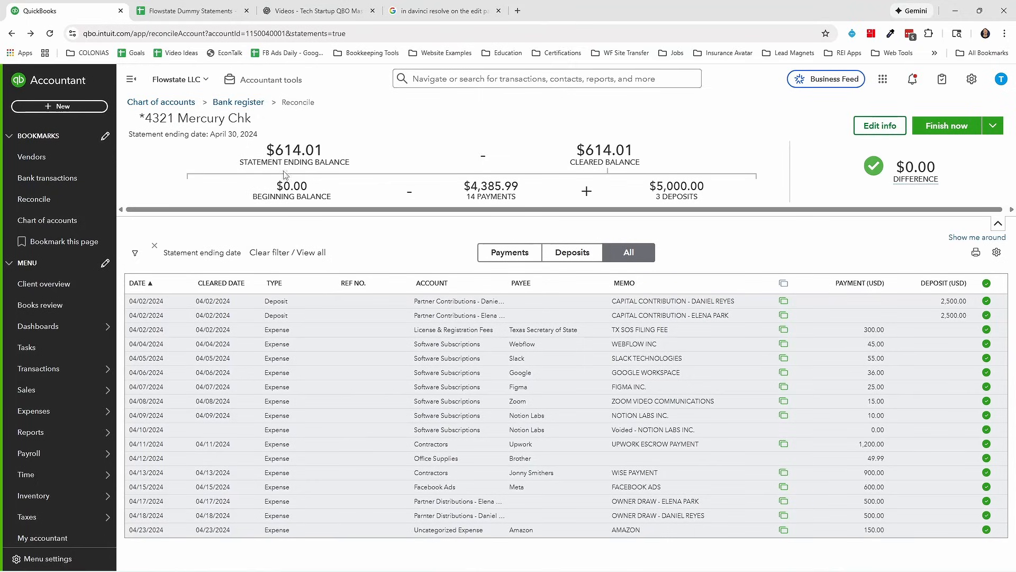
pyautogui.moveTo(279, 185); pyautogui.dragTo(328, 189)
pyautogui.moveTo(267, 149); pyautogui.dragTo(326, 154)
pyautogui.click(326, 155)
pyautogui.moveTo(575, 150); pyautogui.dragTo(640, 153)
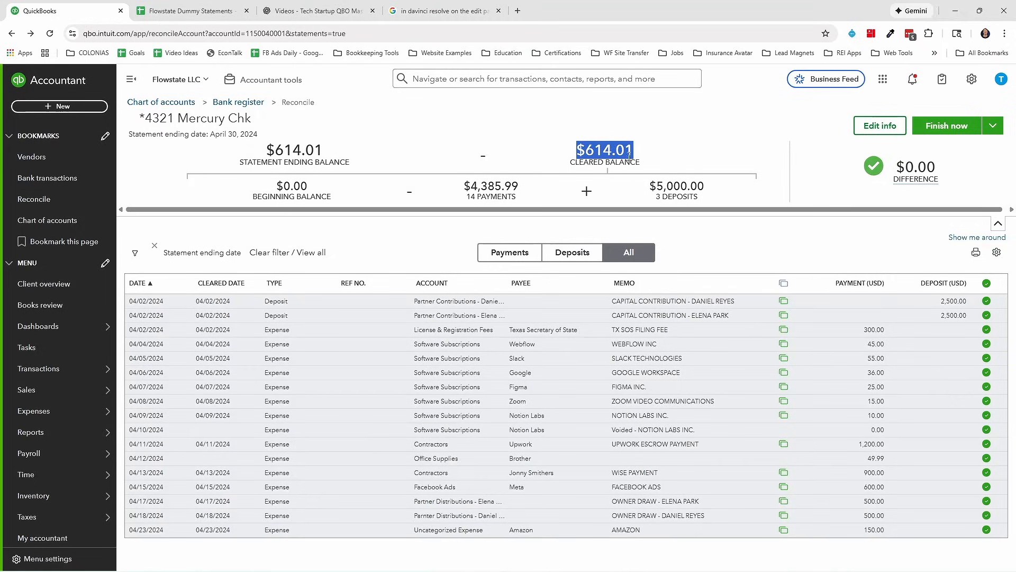
pyautogui.click(627, 153)
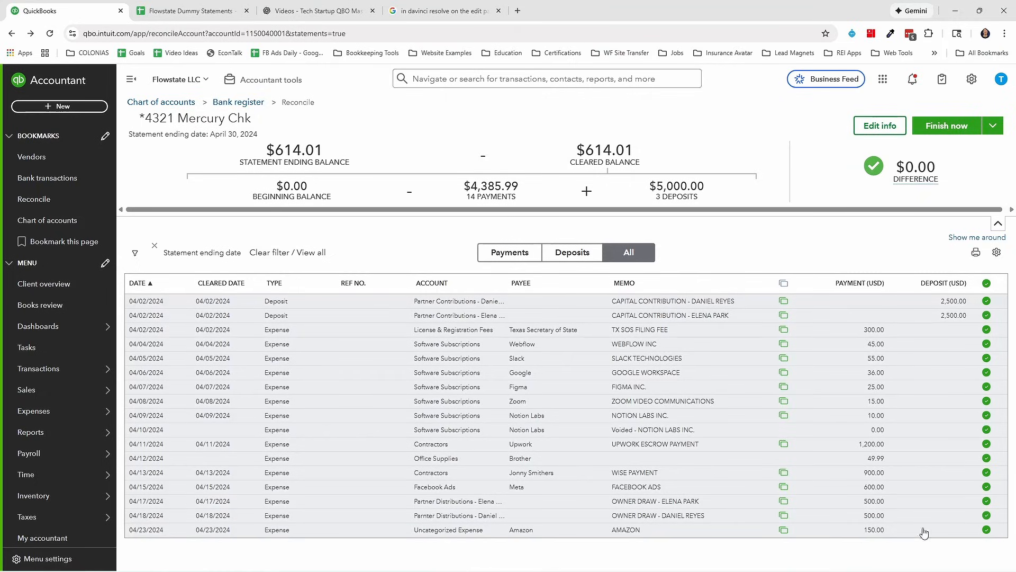
# Check the difference explanation, finish the April 2024 reconciliation and dismiss the confirmation without opening the reconciliation report.
pyautogui.moveTo(950, 183)
pyautogui.moveTo(900, 169)
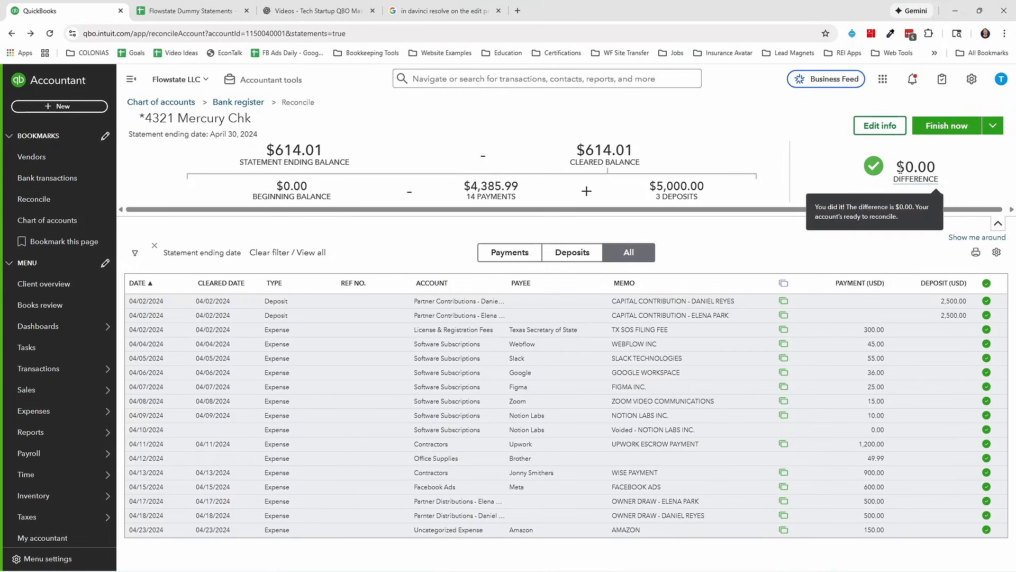
pyautogui.click(949, 128)
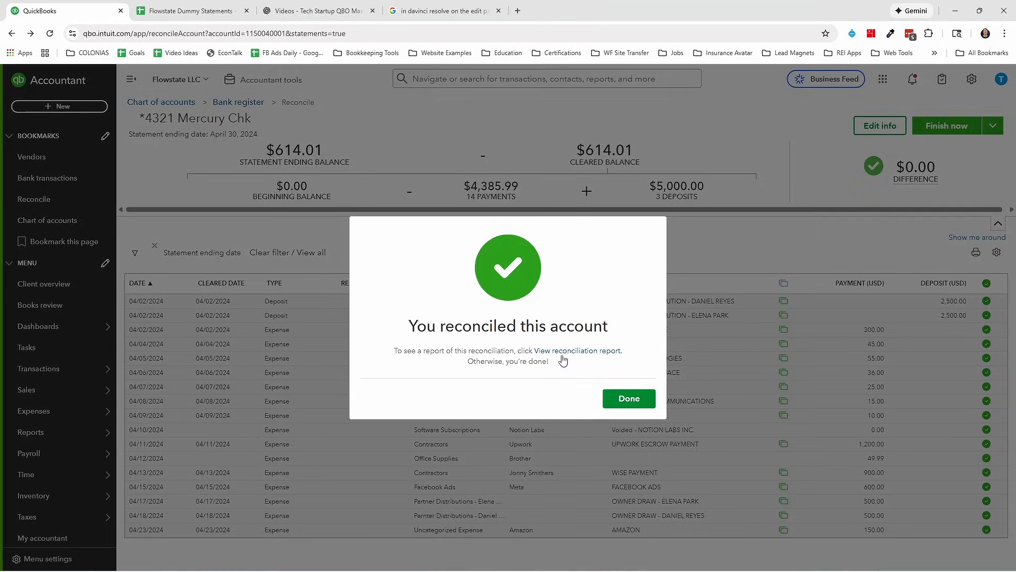
pyautogui.click(631, 405)
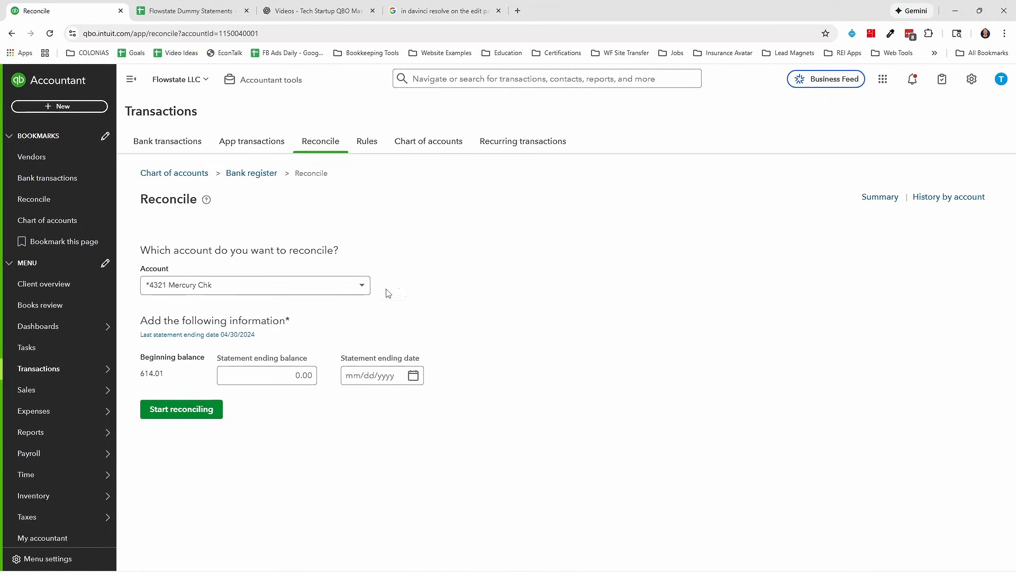
# Examine the beginning balance for the next *4321 Mercury Chk reconciliation.
pyautogui.tripleClick(142, 375)
pyautogui.click(156, 375)
pyautogui.tripleClick(142, 375)
pyautogui.click(172, 376)
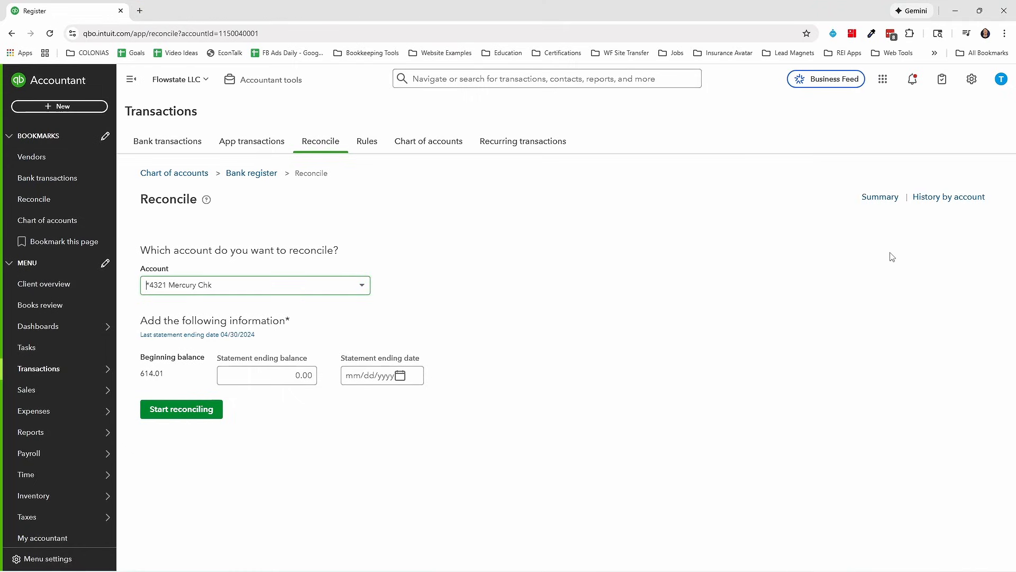
# Turn on closing the books in the company's advanced accounting settings with a closing date of 04/30/2024.
pyautogui.click(971, 82)
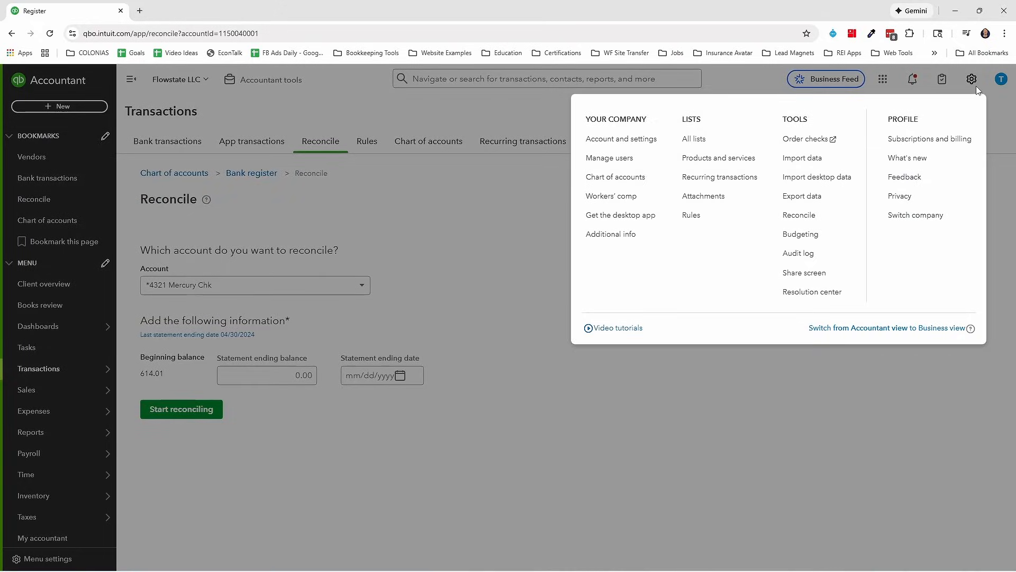
pyautogui.click(626, 139)
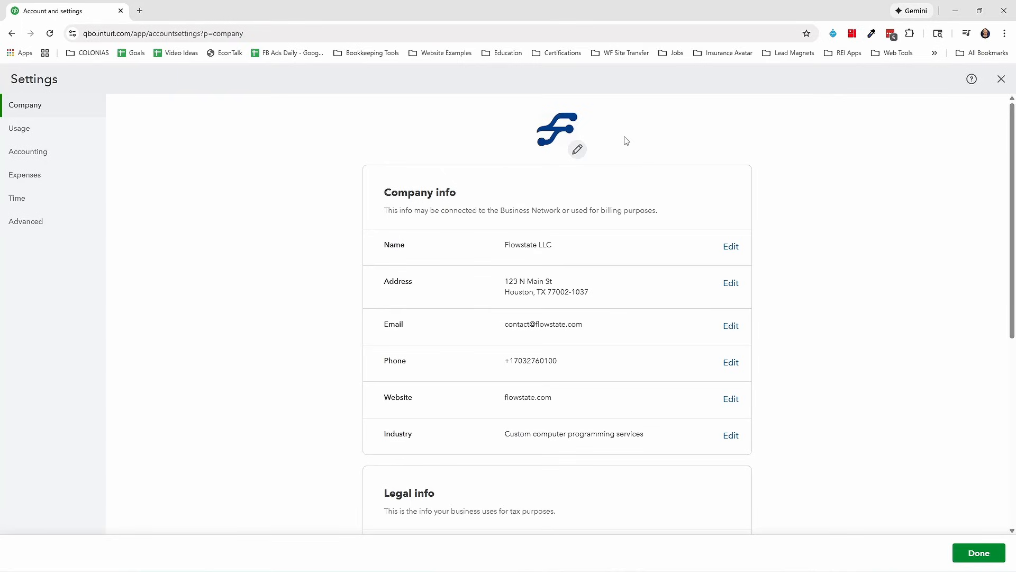
pyautogui.click(30, 221)
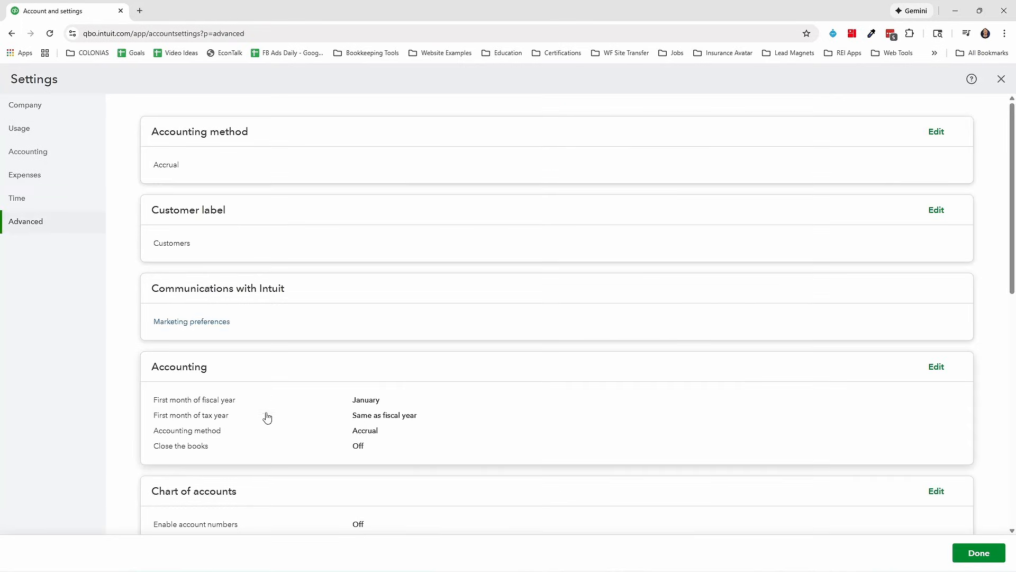
pyautogui.click(630, 410)
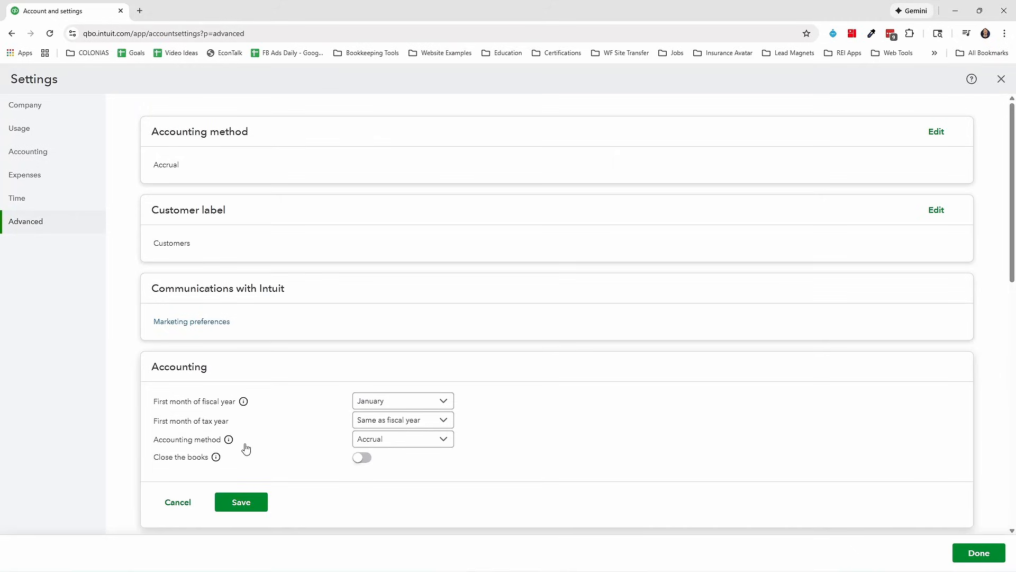
pyautogui.click(363, 458)
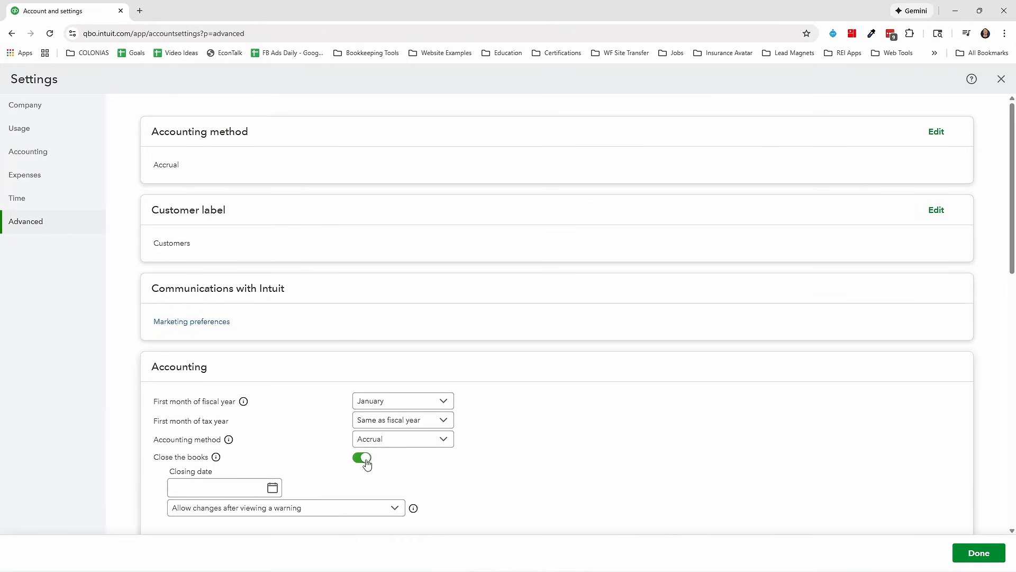
pyautogui.click(249, 489)
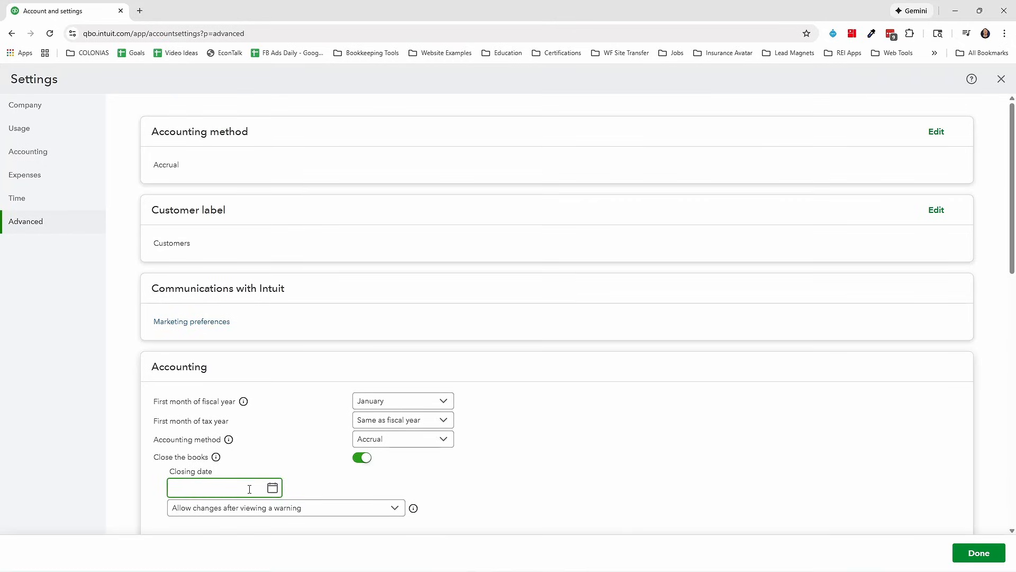
pyautogui.write('04/30/2024')
pyautogui.press('Tab')
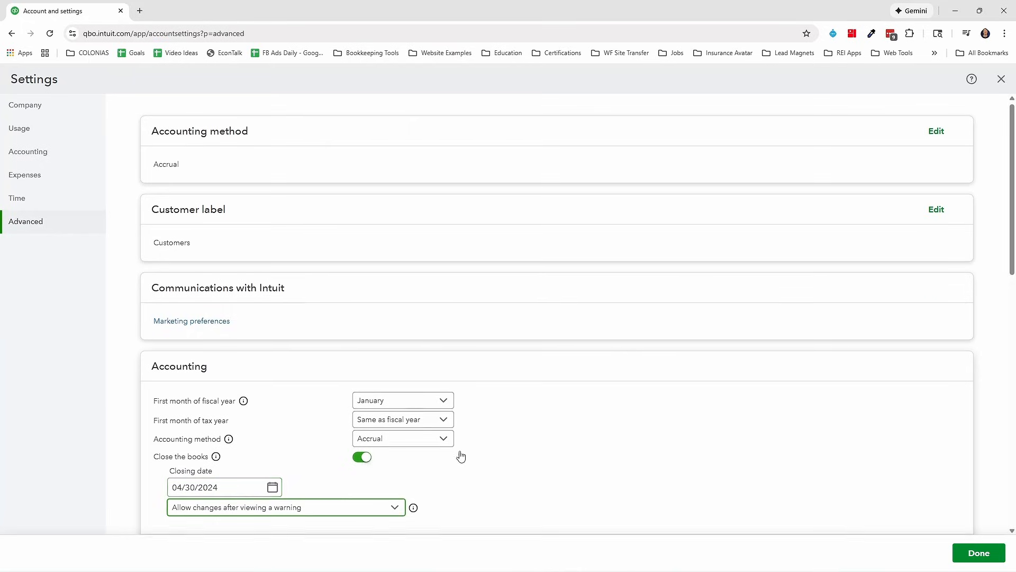
# Choose "Allow changes after viewing a warning" for the closed books, then save the accounting settings and close them.
pyautogui.scroll(-2, 460, 453)
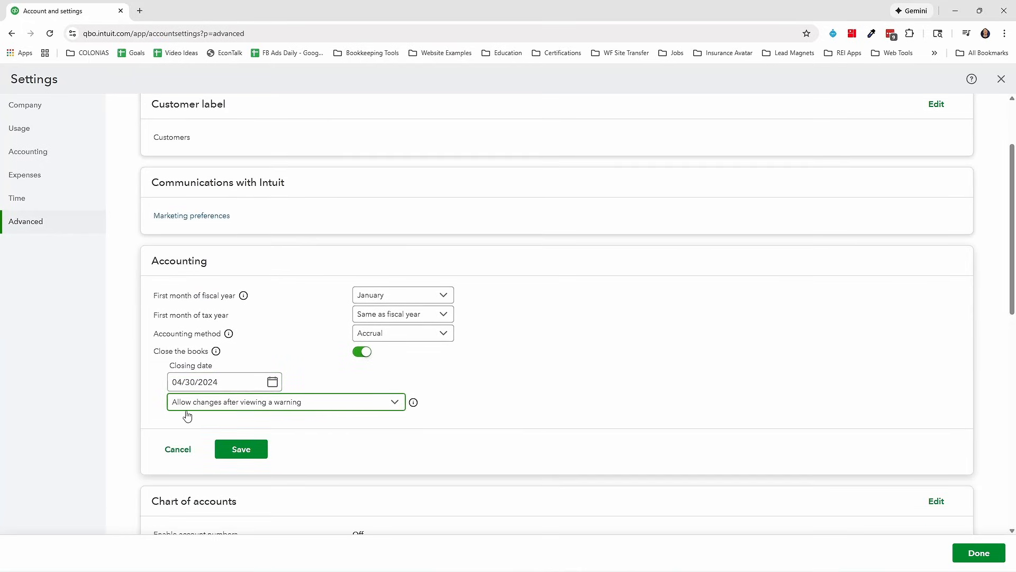
pyautogui.click(292, 409)
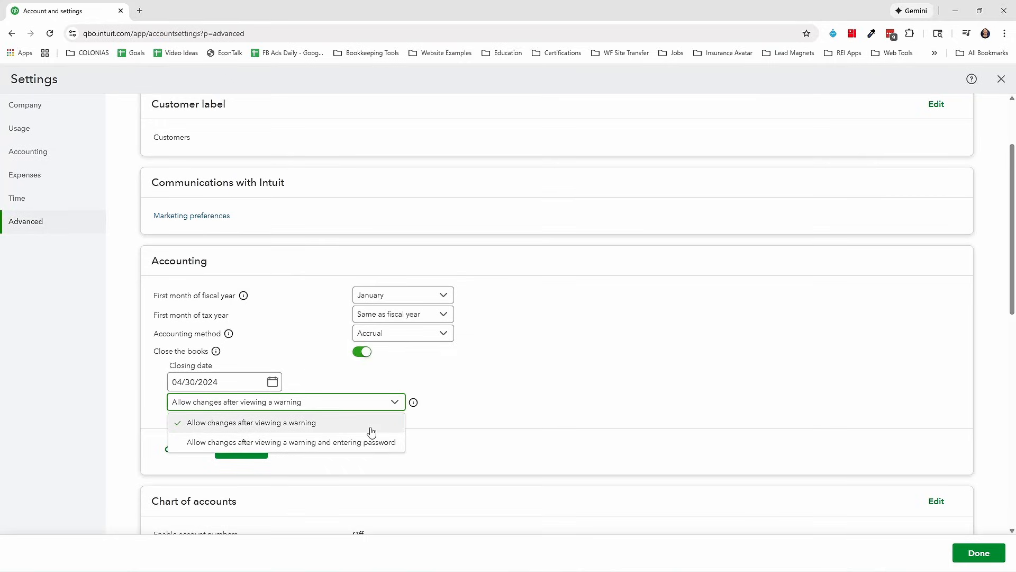
pyautogui.click(489, 413)
pyautogui.click(361, 404)
pyautogui.click(523, 395)
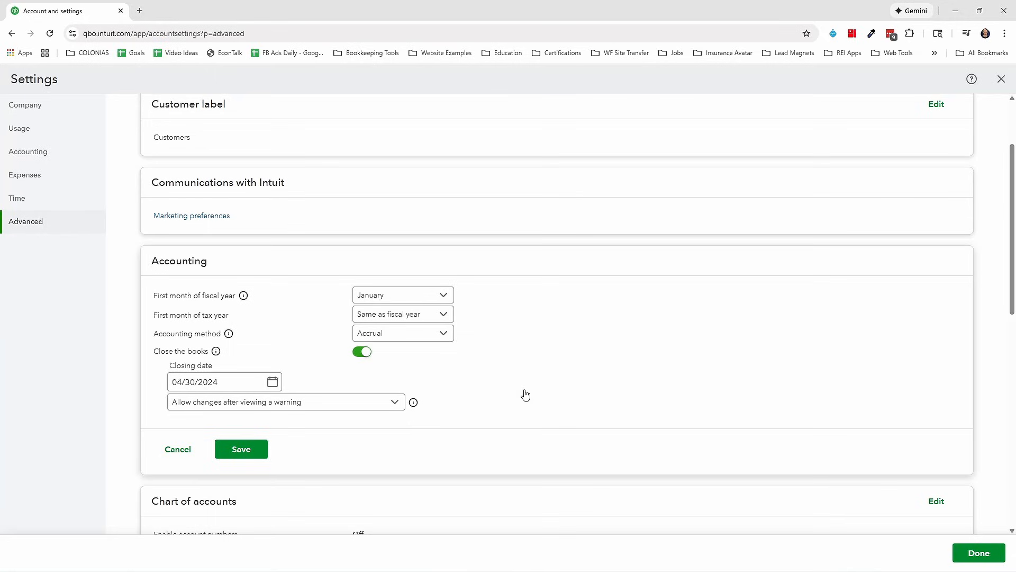
pyautogui.click(339, 401)
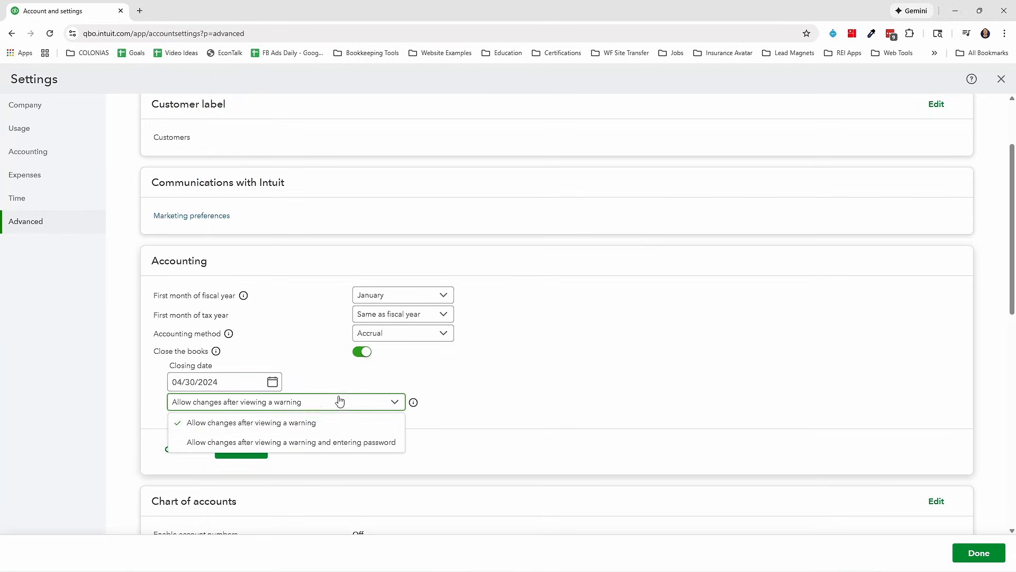
pyautogui.click(306, 423)
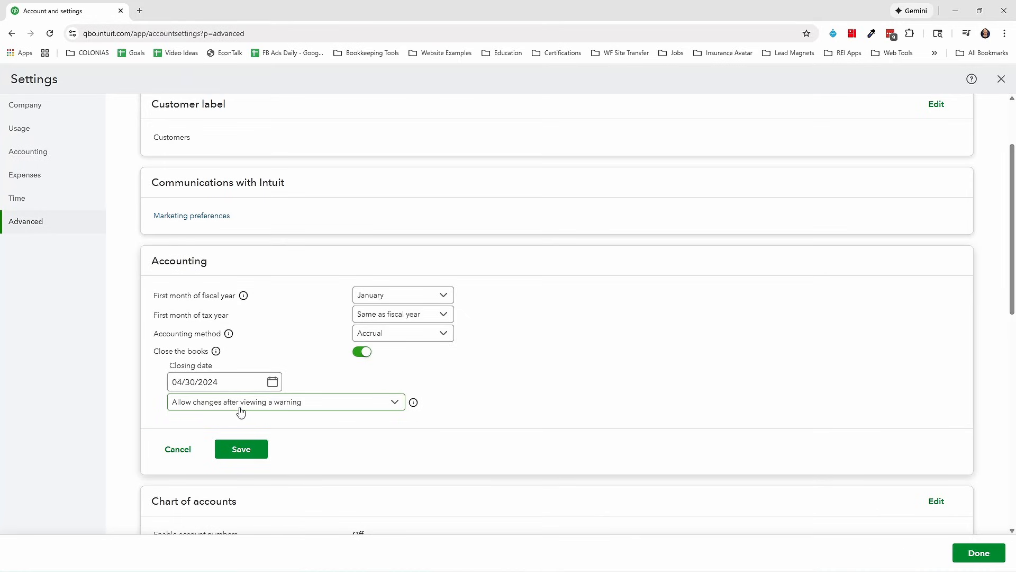
pyautogui.click(245, 461)
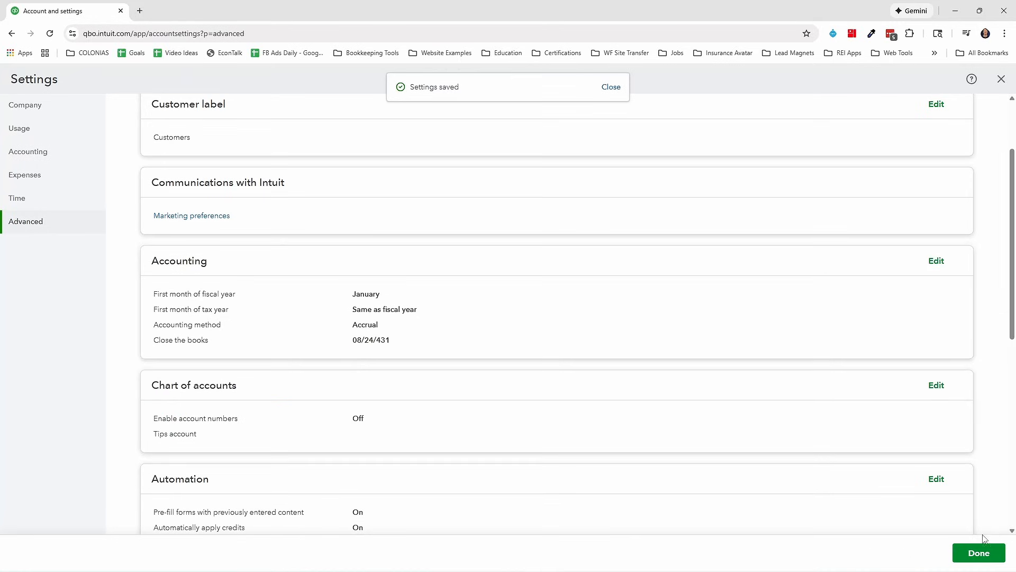
pyautogui.click(978, 552)
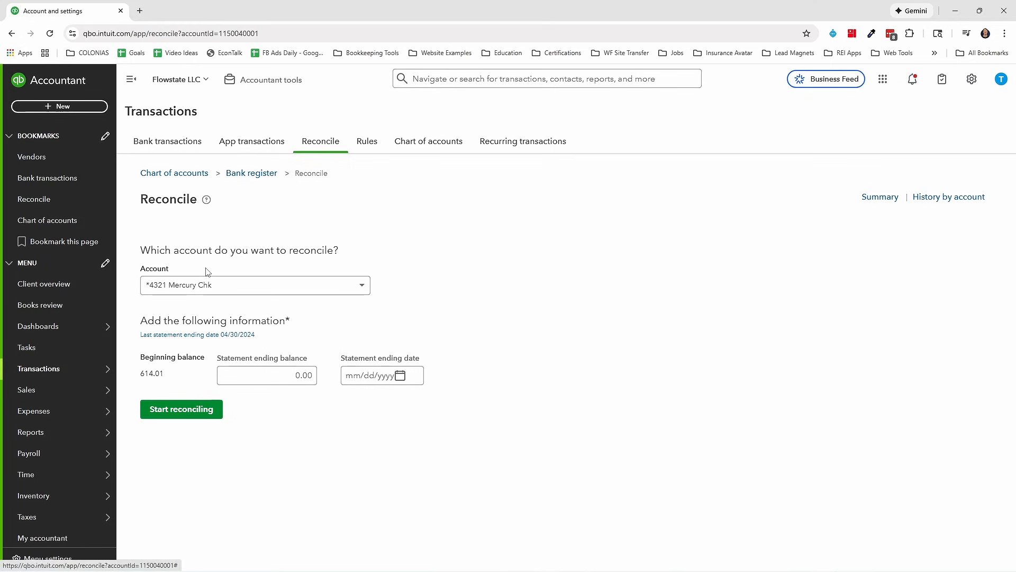
# Try to change the first reconciled 04/02/2024 capital contribution deposit in the *4321 Mercury Chk register to 2,500.01, then cancel the edit.
pyautogui.click(251, 175)
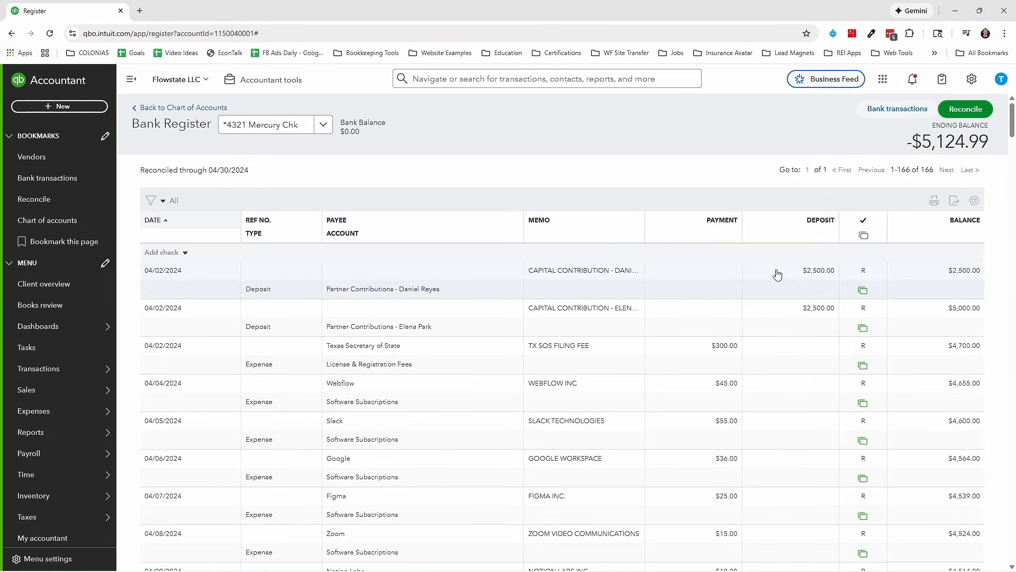
pyautogui.click(814, 272)
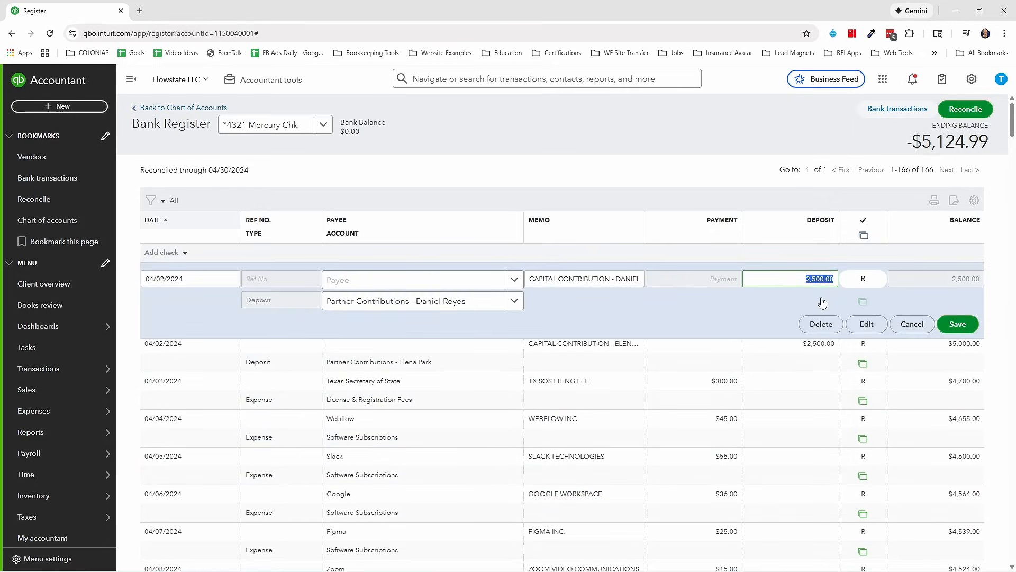
pyautogui.click(823, 302)
pyautogui.press('BackSpace')
pyautogui.write('1')
pyautogui.click(958, 324)
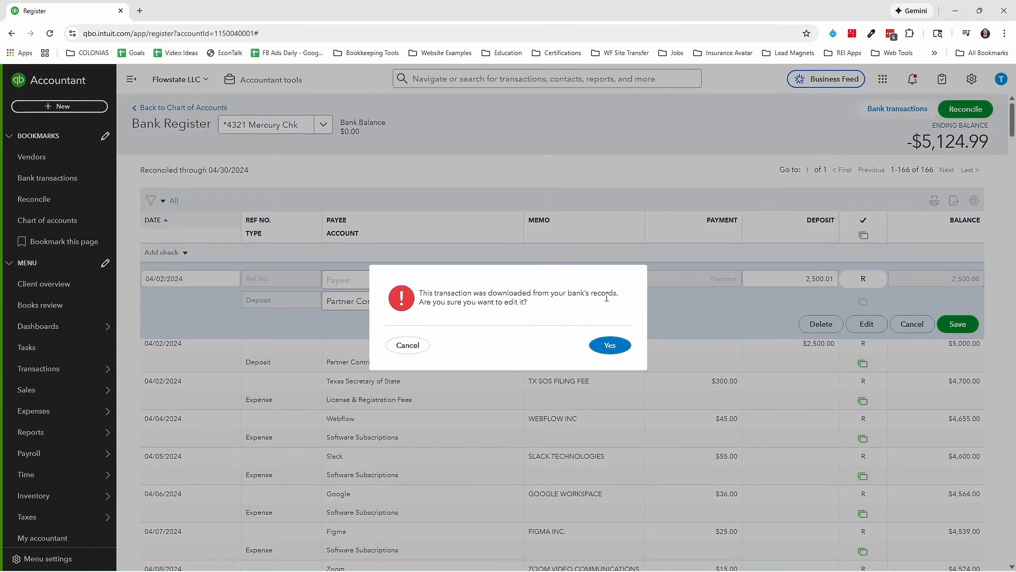
pyautogui.click(609, 346)
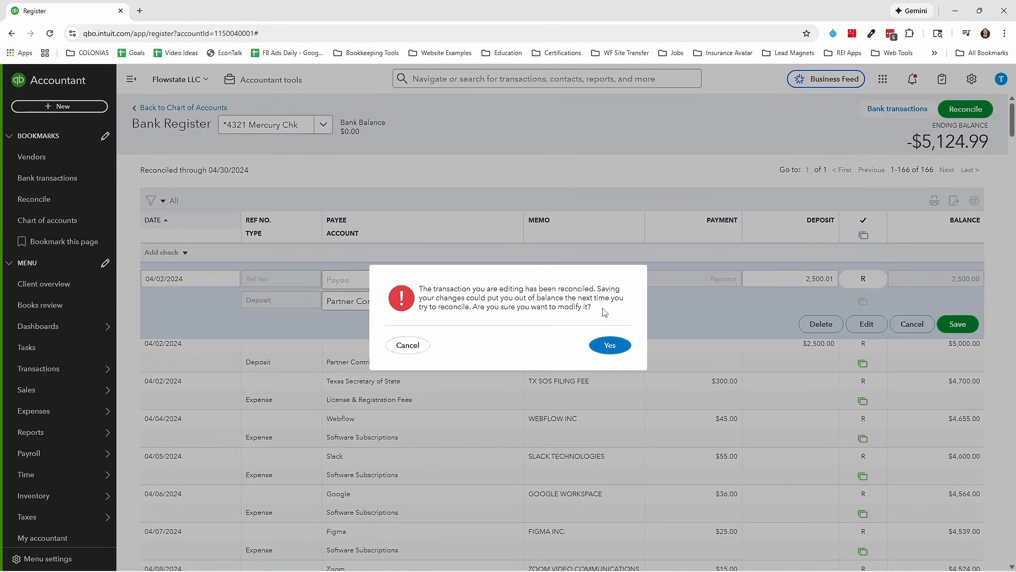
pyautogui.click(422, 354)
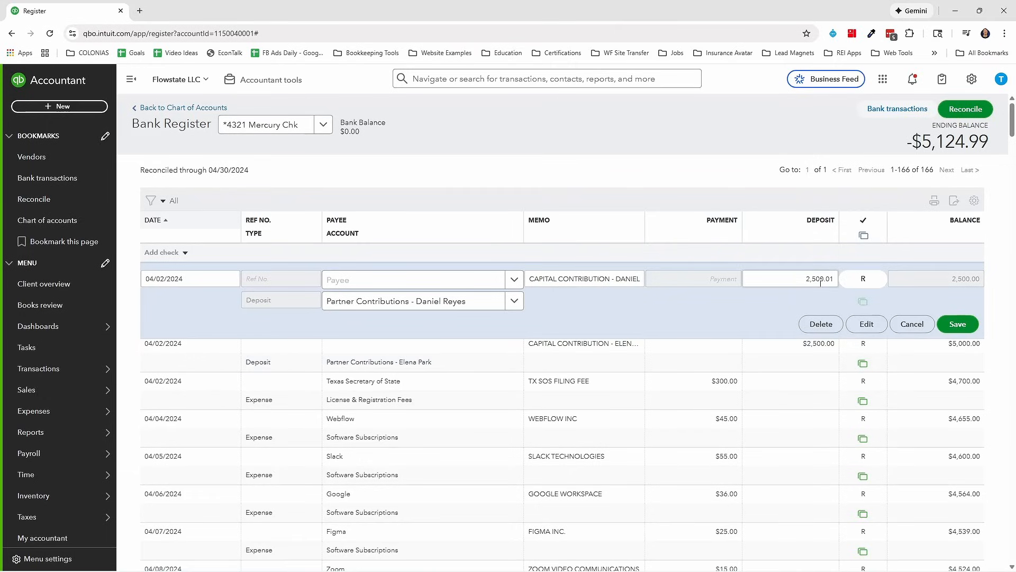
pyautogui.click(908, 324)
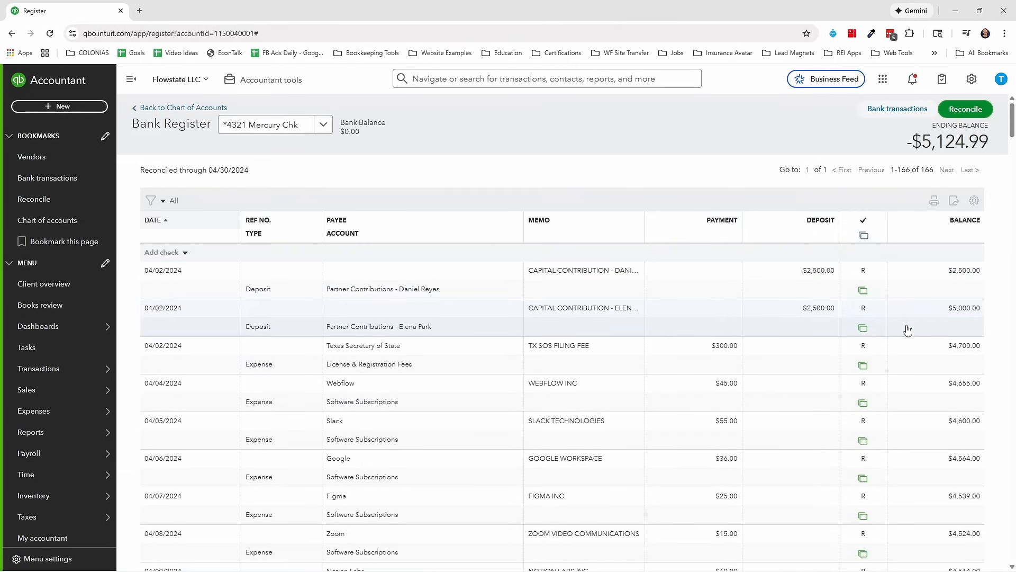